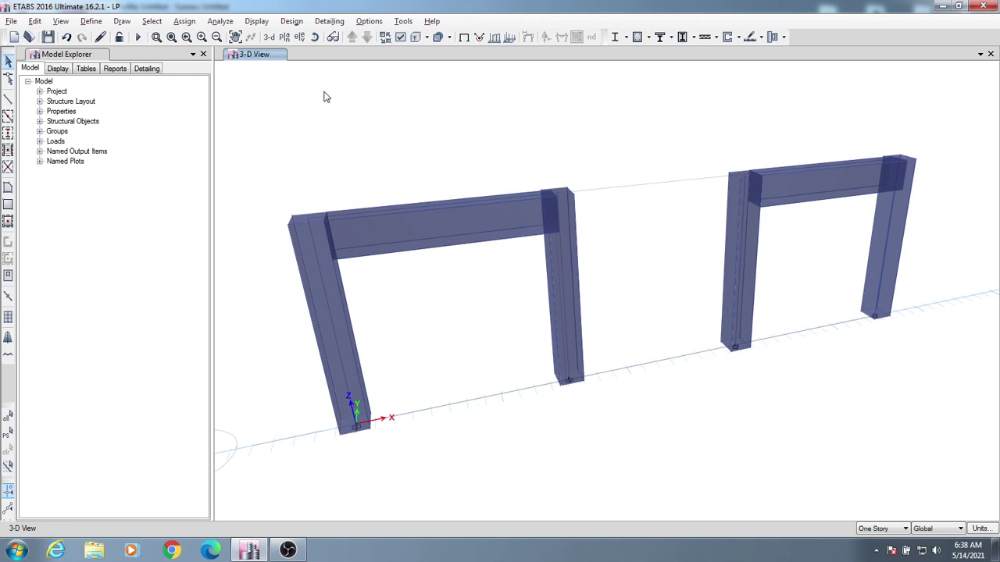
- Show the Story1 plan view and examine how the beams meet the columns at the grid intersections
click(284, 37)
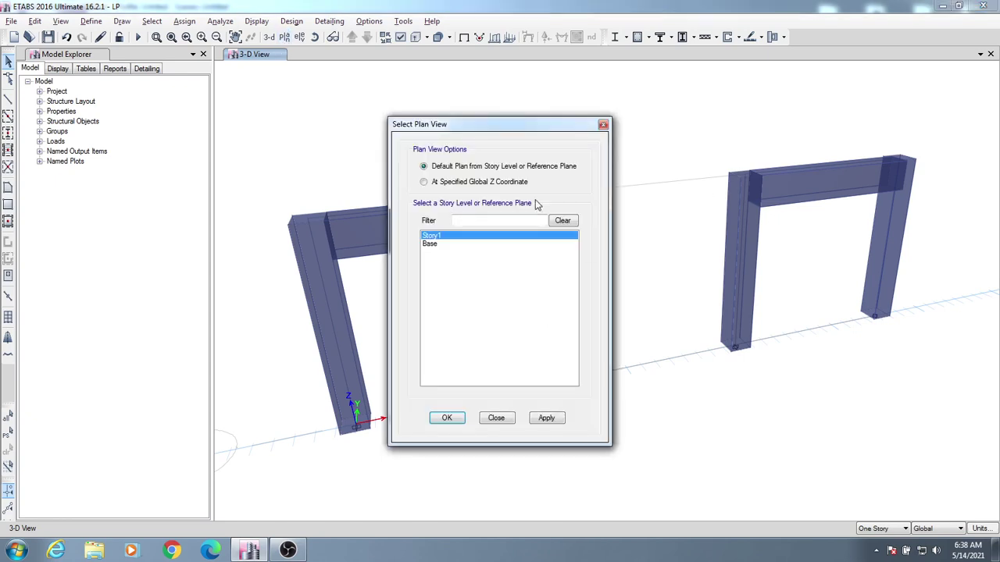
click(545, 419)
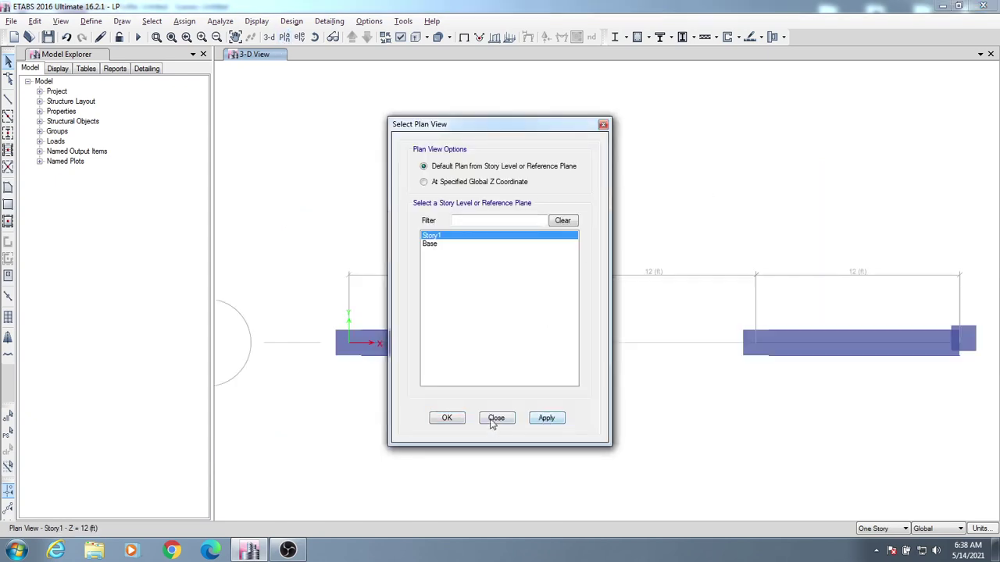
click(446, 418)
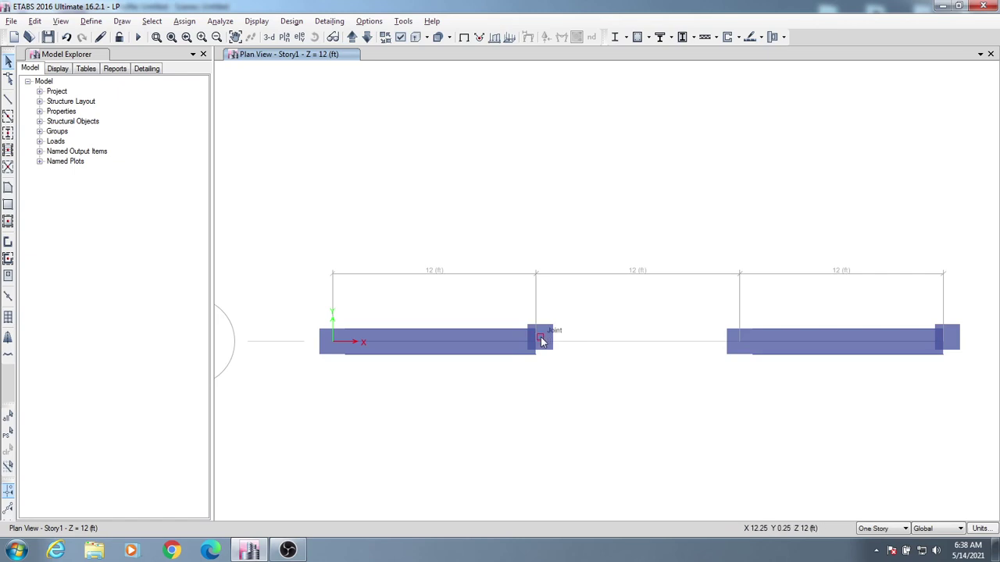
scroll(543, 341, up, 5)
scroll(533, 362, down, 3)
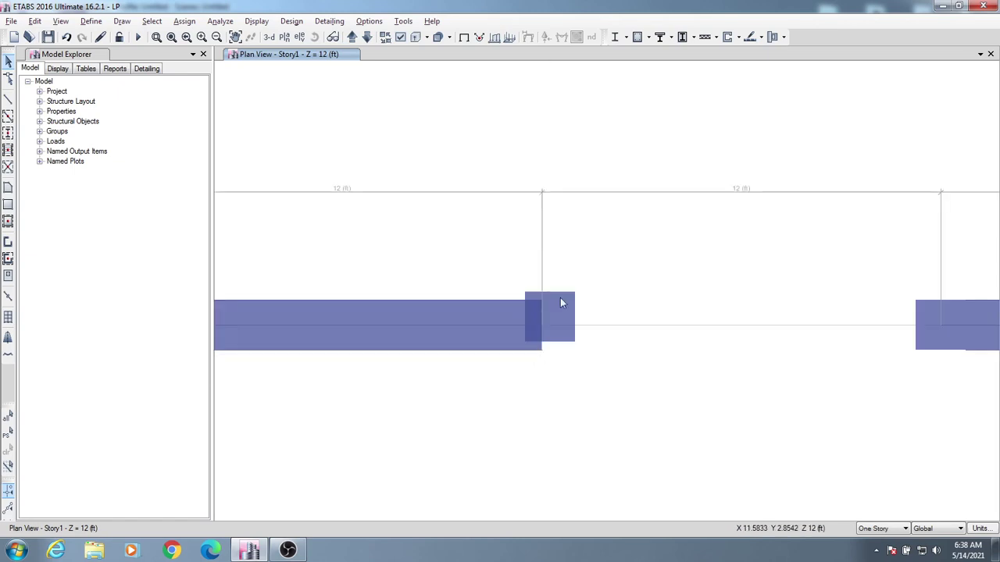
scroll(484, 219, down, 2)
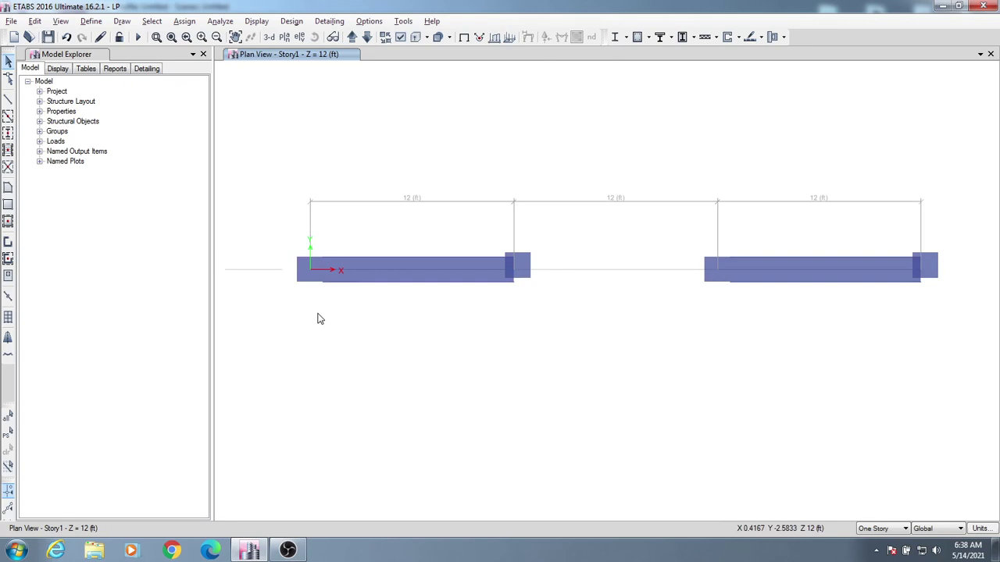
middle_drag(560, 250, 552, 247)
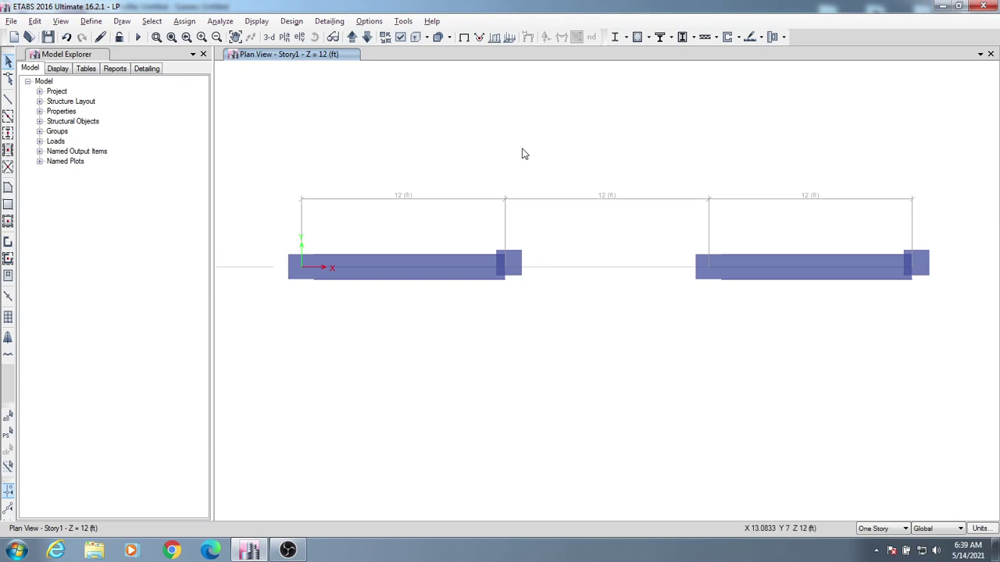
middle_drag(524, 154, 520, 154)
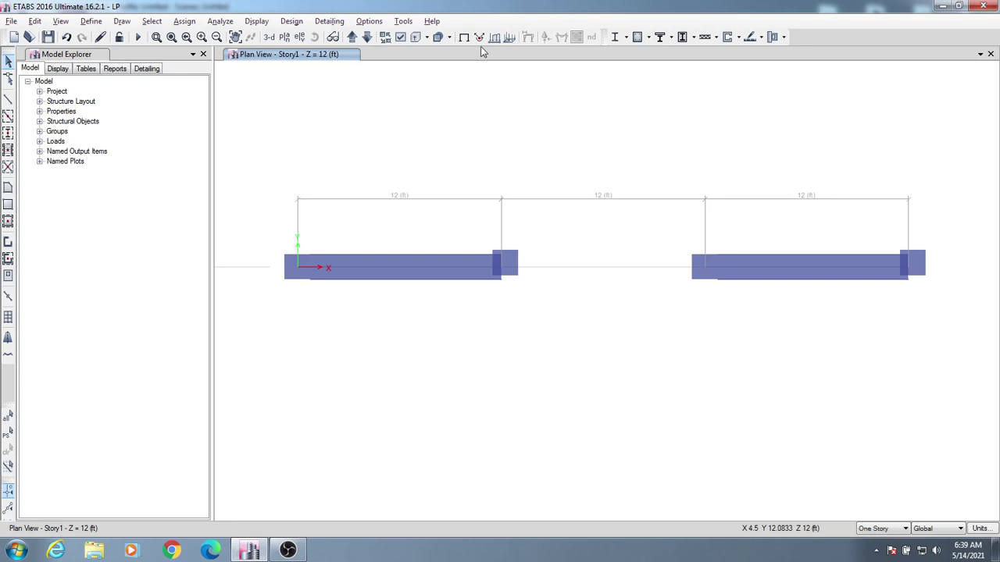
- Turn off the extruded frame display in the Story1 plan view
click(416, 37)
scroll(382, 294, up, 2)
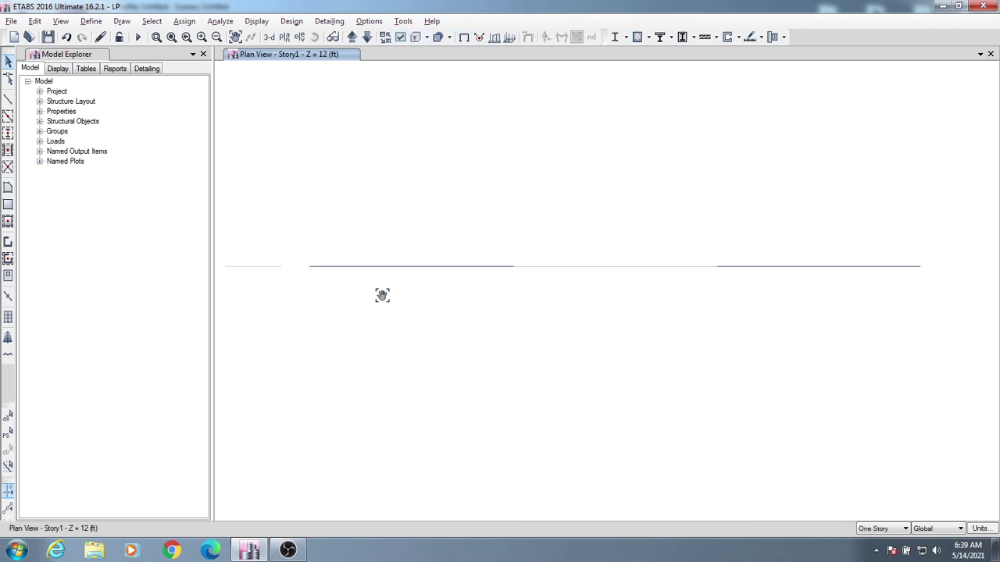
scroll(382, 291, down, 2)
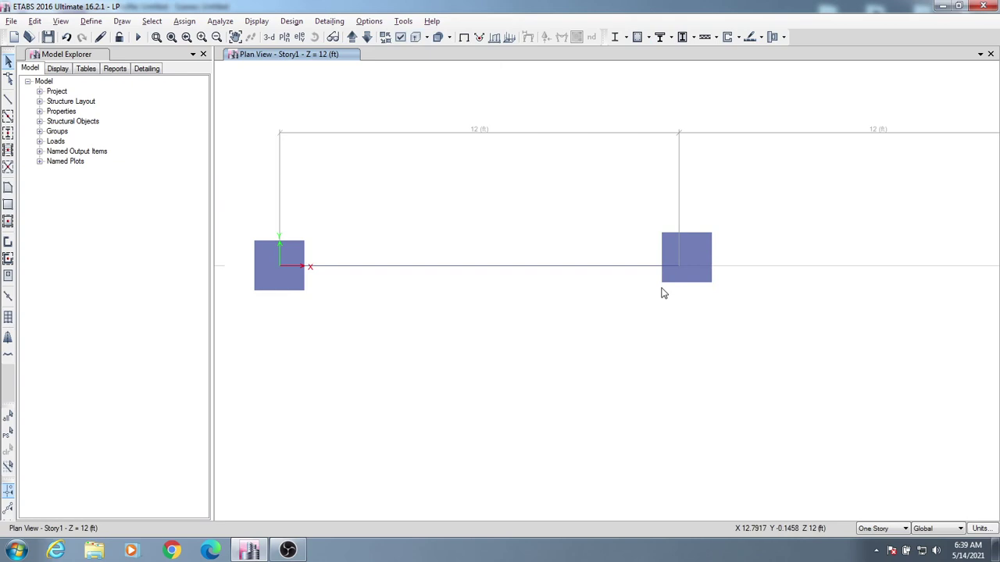
- Select the joint at the offset second column and inspect its position relative to the beam end
click(687, 258)
scroll(695, 328, down, 2)
middle_drag(694, 328, 724, 375)
middle_drag(789, 418, 766, 421)
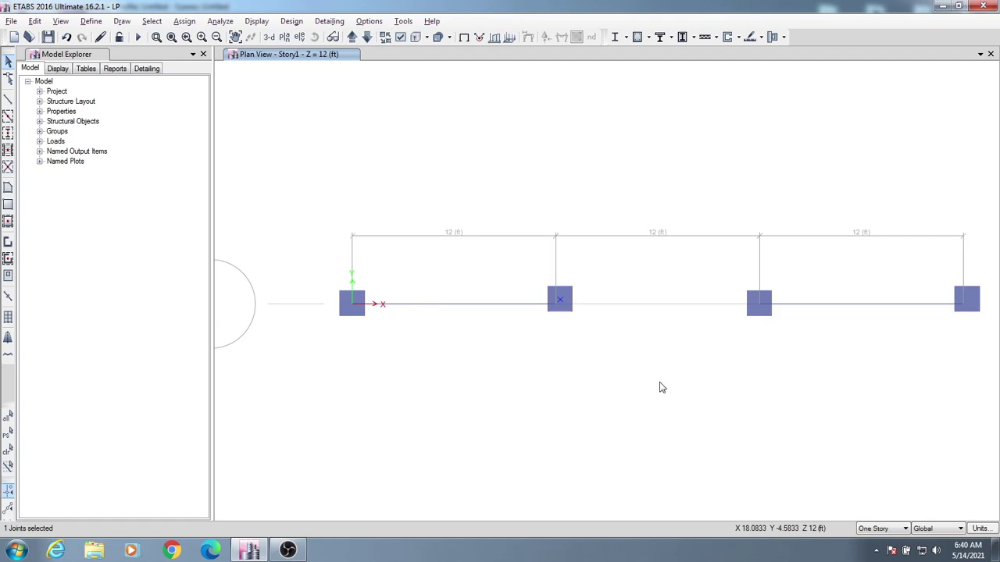
middle_drag(635, 351, 636, 353)
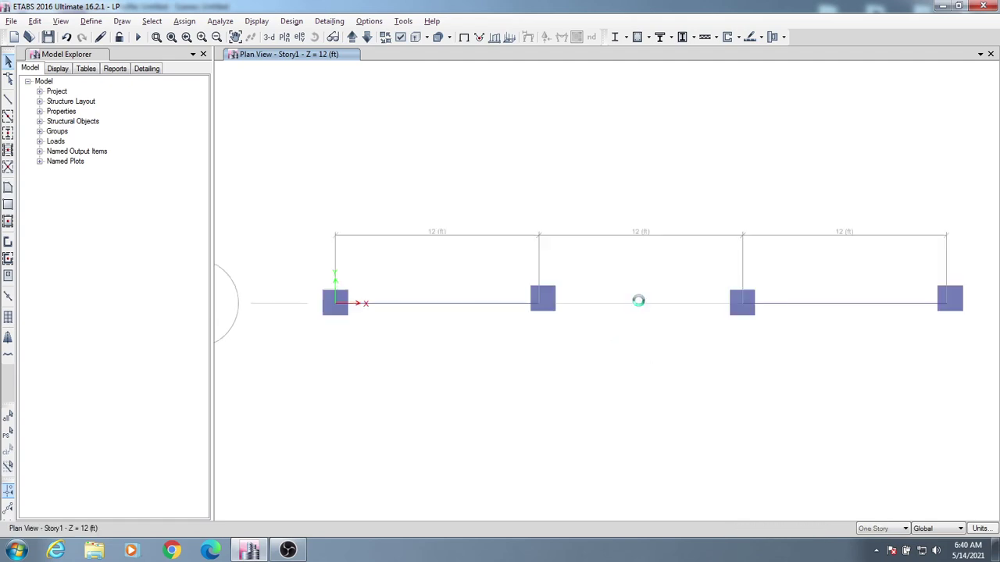
- Show the elevation view along grid line 1
click(285, 36)
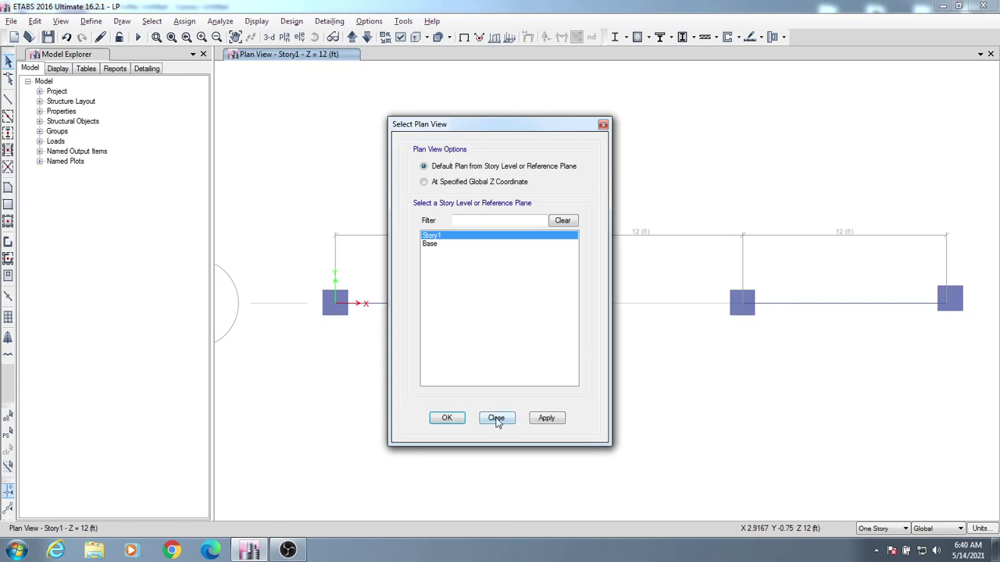
click(497, 420)
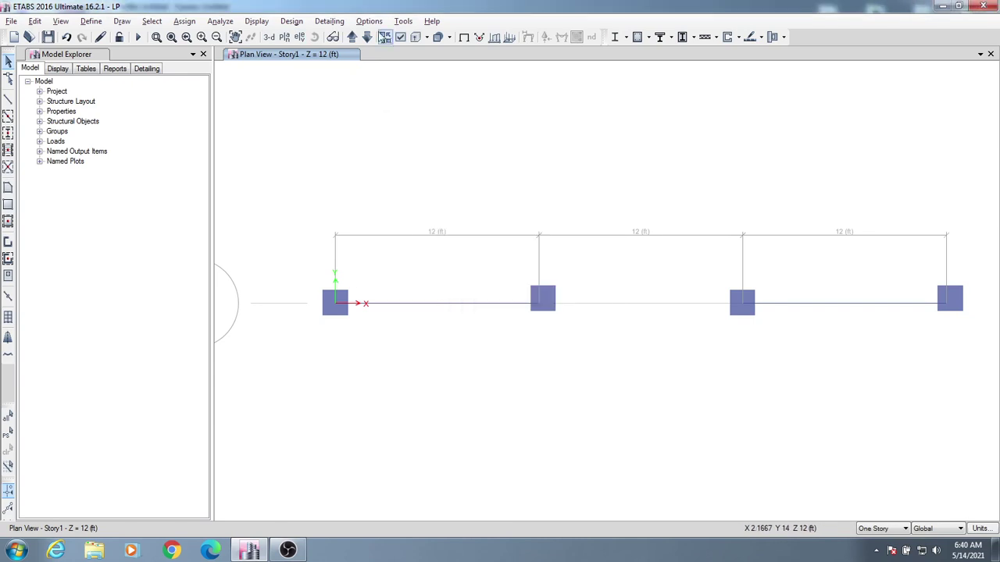
click(299, 37)
click(406, 241)
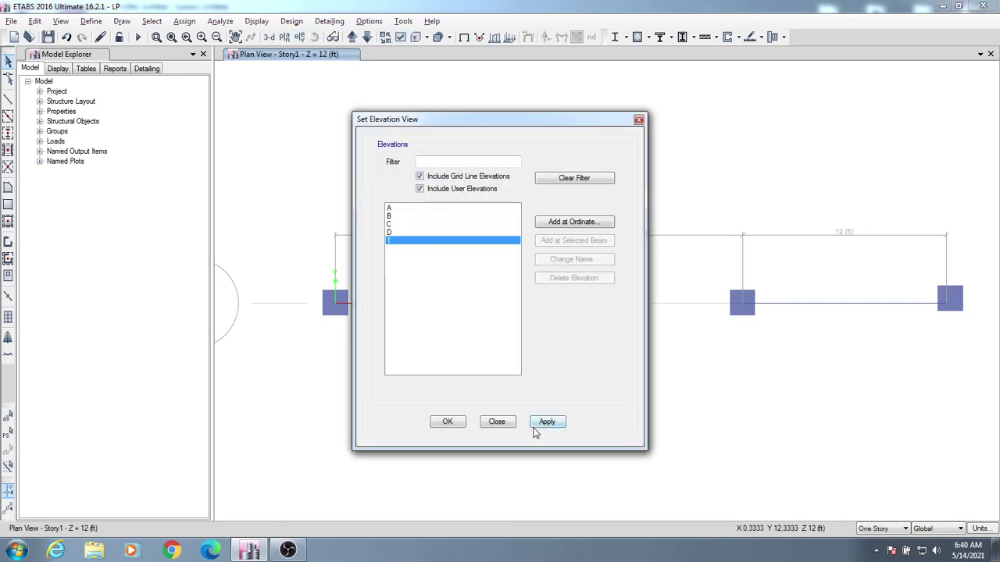
click(547, 422)
click(448, 421)
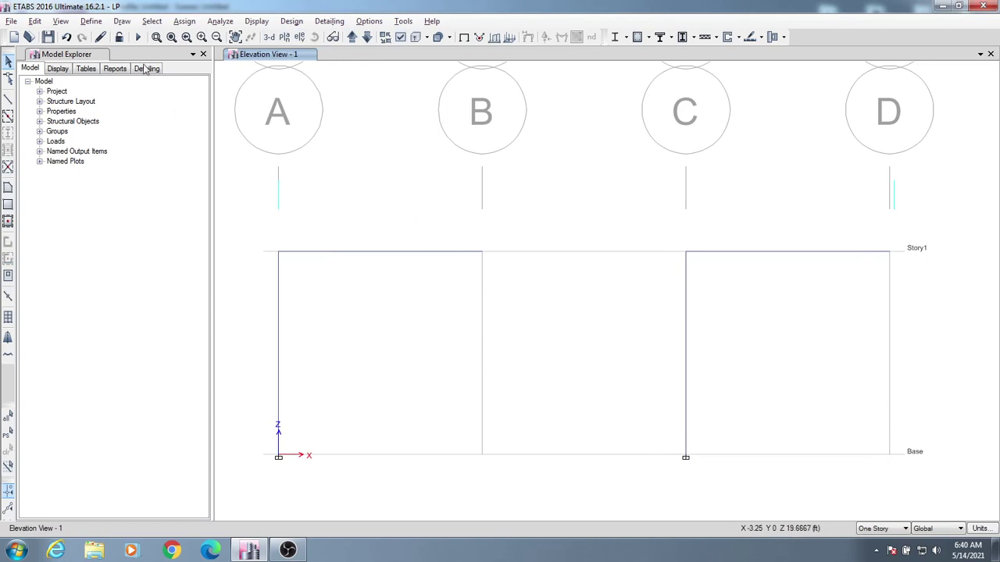
- Run the analysis and examine the dead-load deformed shape of both frames in the default 3D view
click(137, 37)
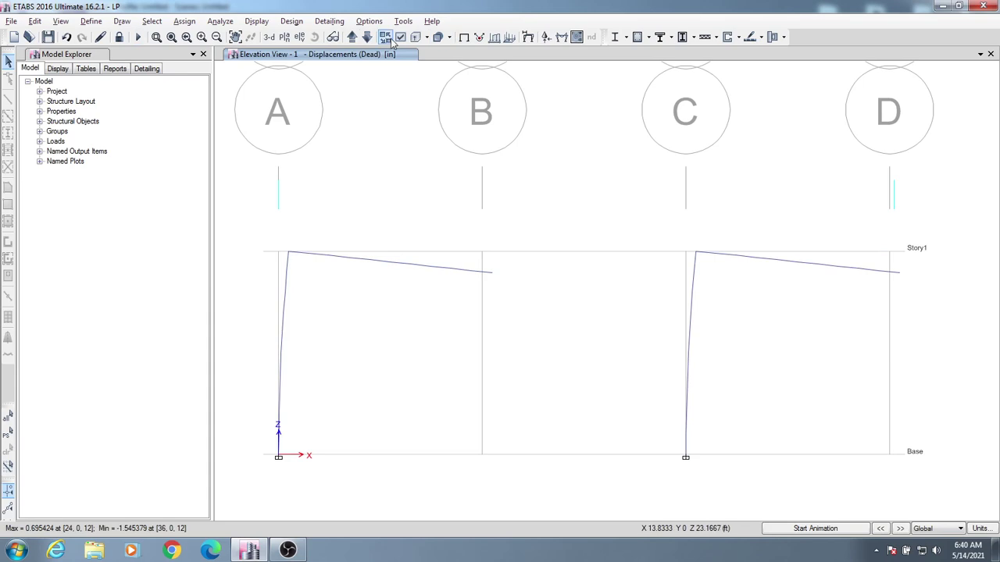
click(269, 36)
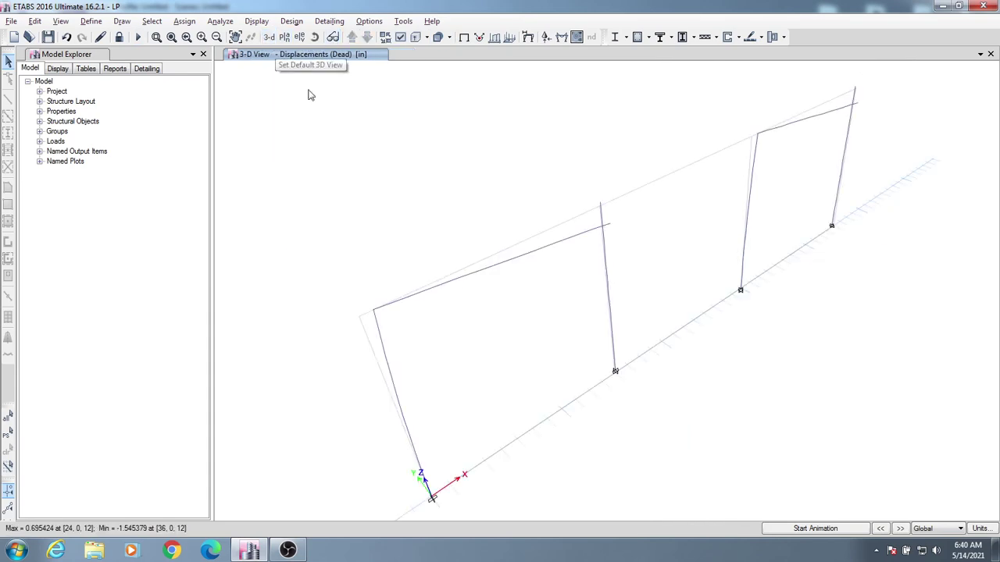
mouse_move(598, 232)
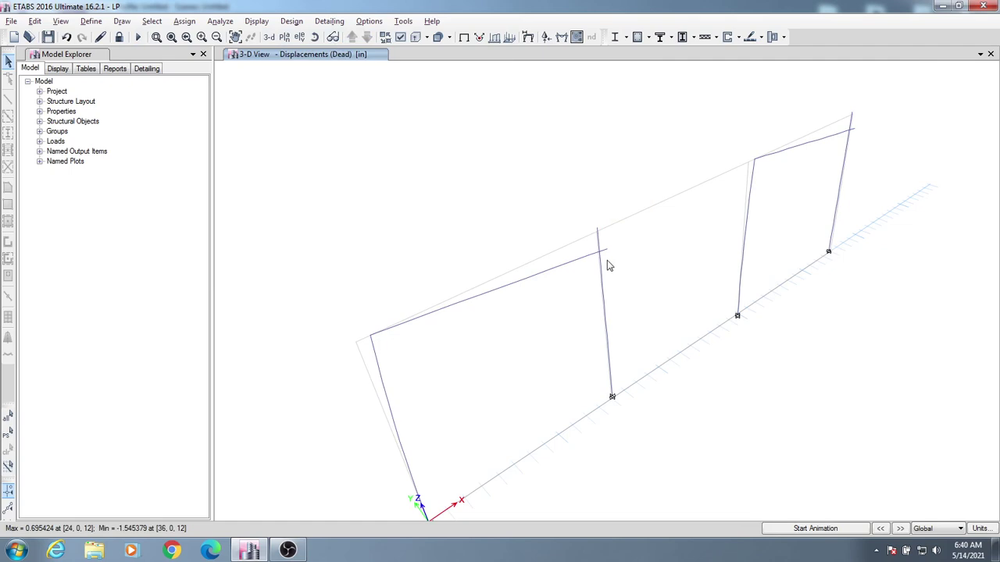
mouse_move(373, 339)
middle_drag(719, 401, 708, 396)
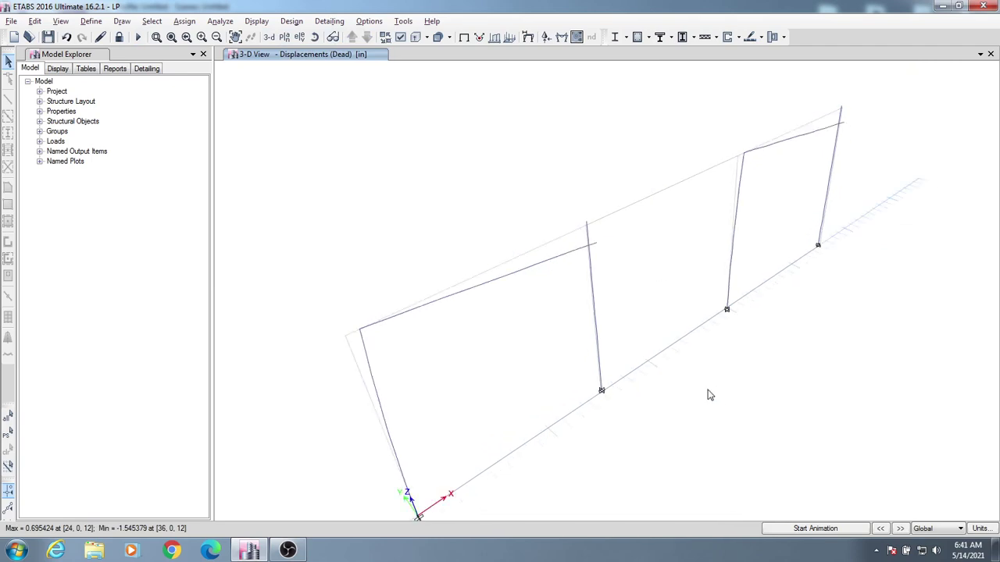
mouse_move(710, 392)
middle_down()
mouse_move(719, 406)
mouse_move(708, 406)
middle_up()
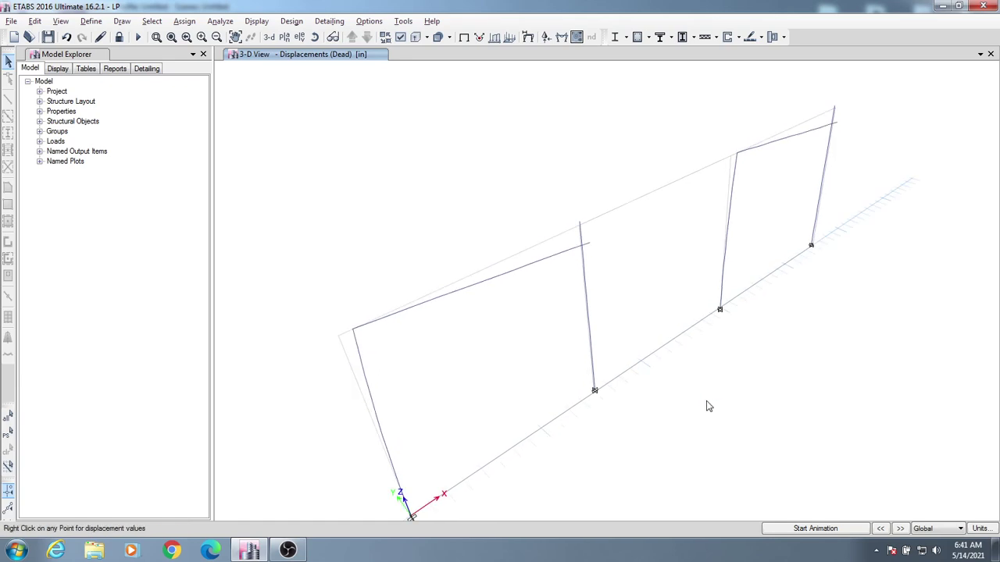
- Open the 3D rendered view, inspect the beam-column connections of both frames from several angles, and close it
click(61, 22)
click(118, 419)
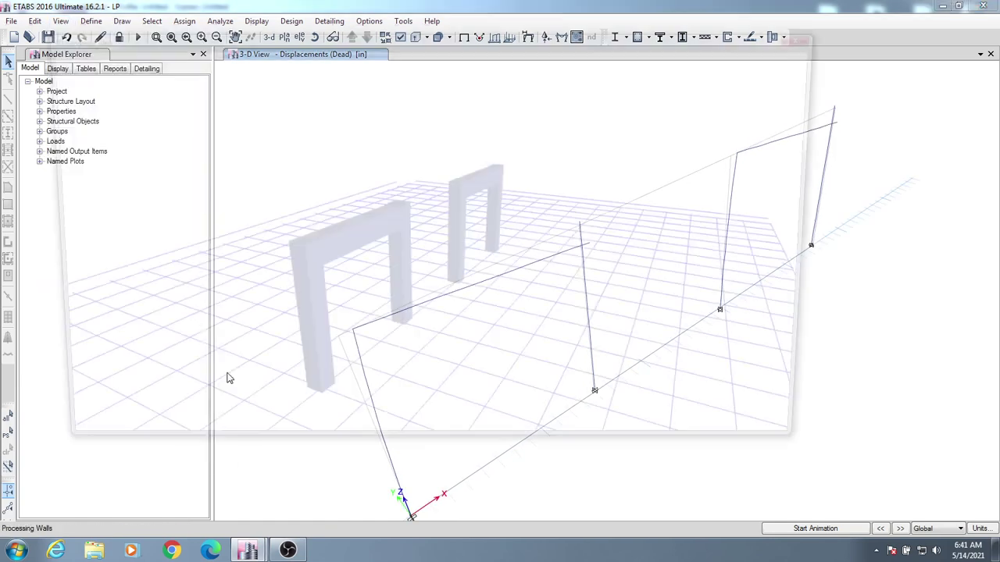
scroll(475, 293, up, 2)
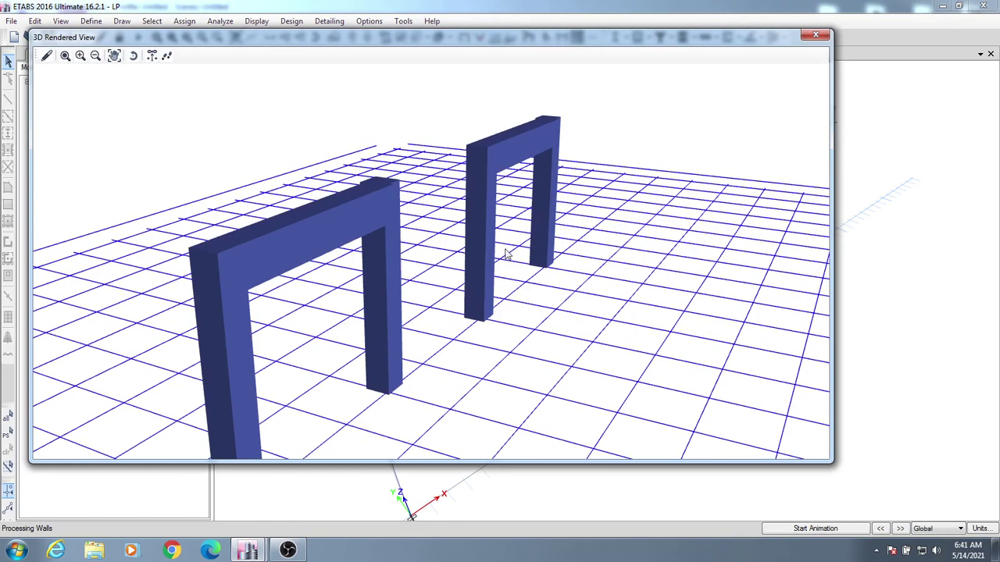
scroll(509, 253, up, 2)
mouse_move(489, 356)
shift+middle_down()
mouse_move(431, 364)
mouse_move(913, 266)
mouse_move(582, 276)
mouse_move(483, 246)
mouse_move(748, 258)
mouse_move(487, 276)
mouse_move(148, 228)
mouse_move(86, 245)
mouse_move(190, 261)
mouse_move(266, 247)
shift+middle_up()
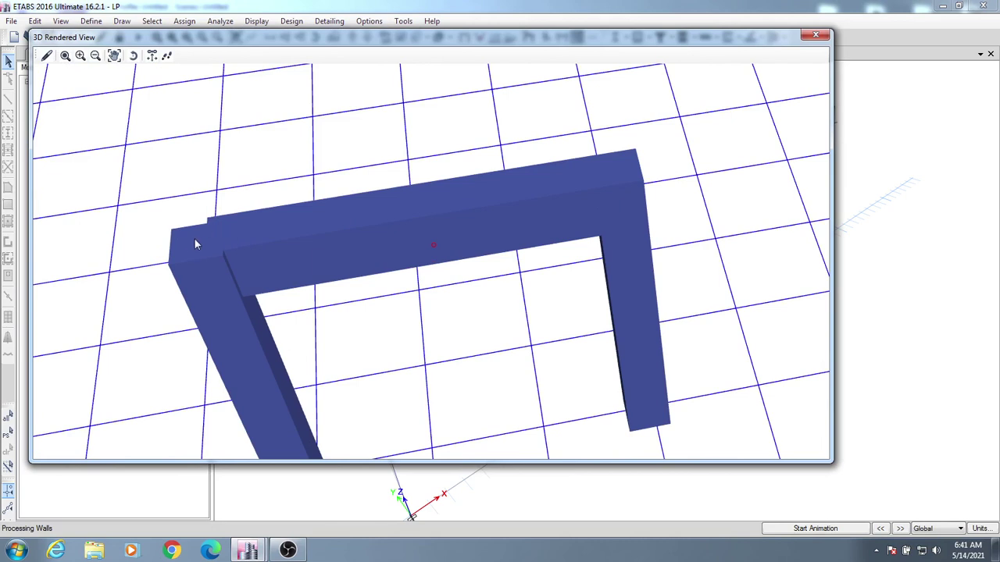
scroll(195, 244, down, 5)
scroll(249, 263, down, 2)
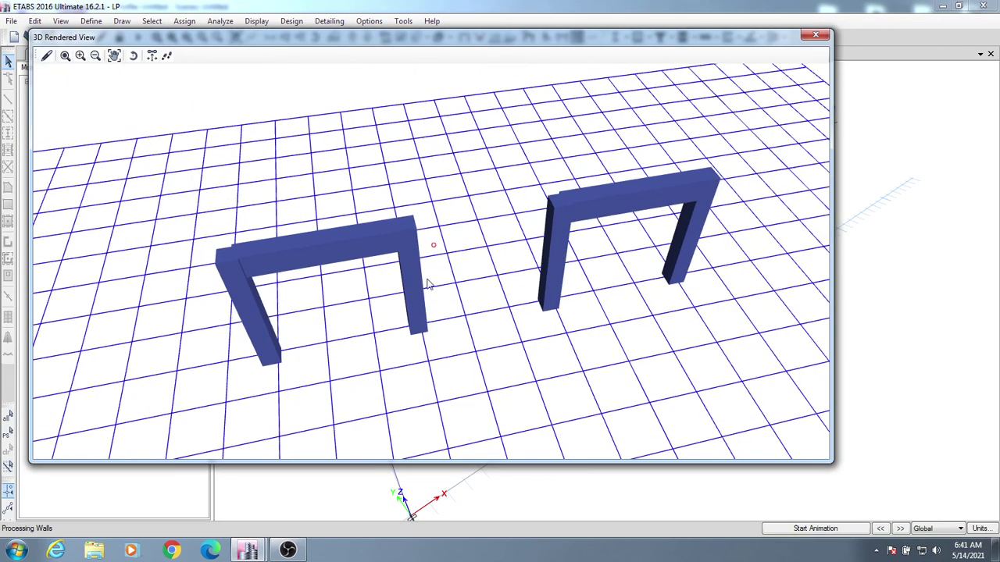
shift+middle_drag(430, 283, 205, 258)
shift+middle_drag(418, 304, 664, 402)
scroll(498, 242, up, 1)
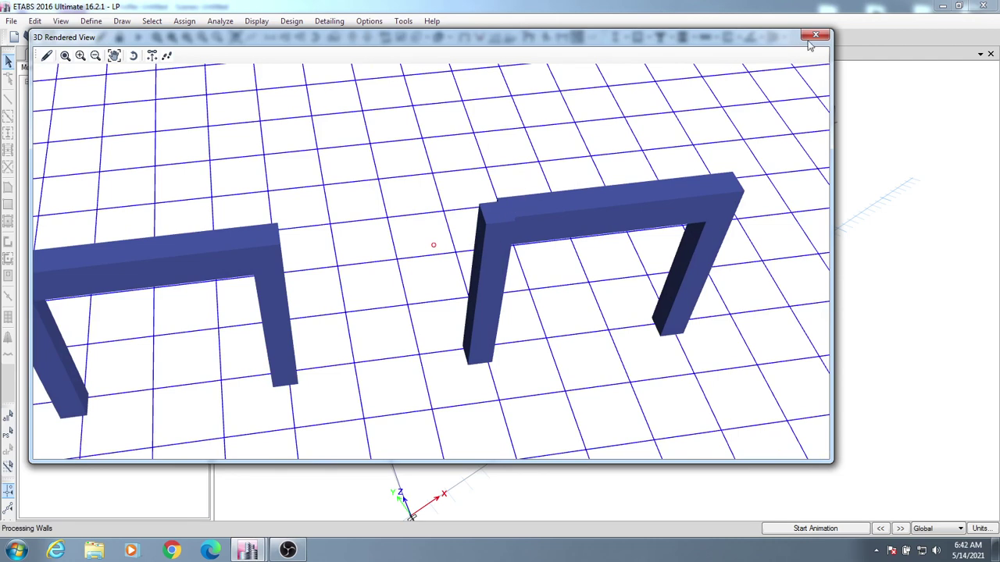
click(815, 35)
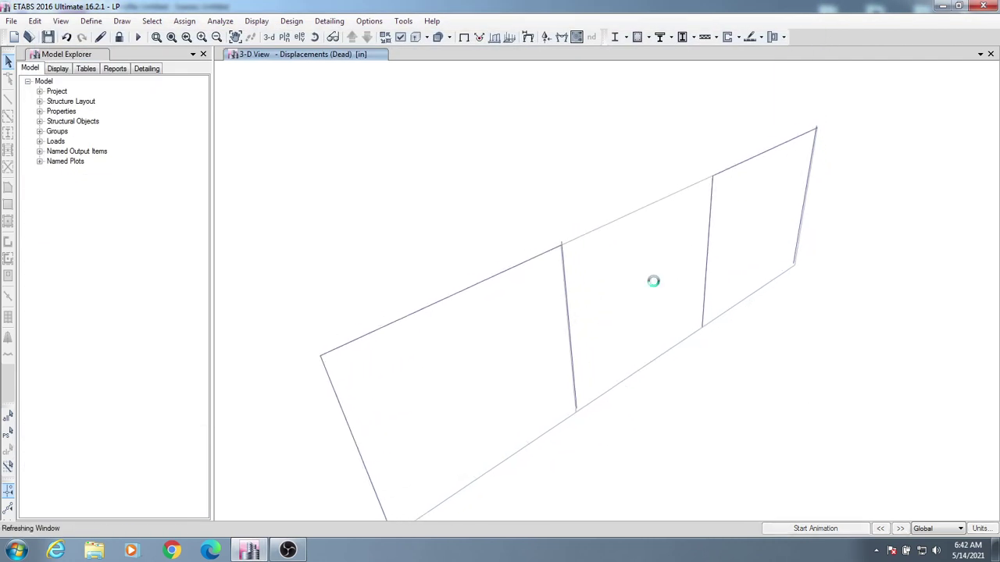
- Unlock the model and accept deleting the analysis results
shift+middle_drag(654, 288, 645, 270)
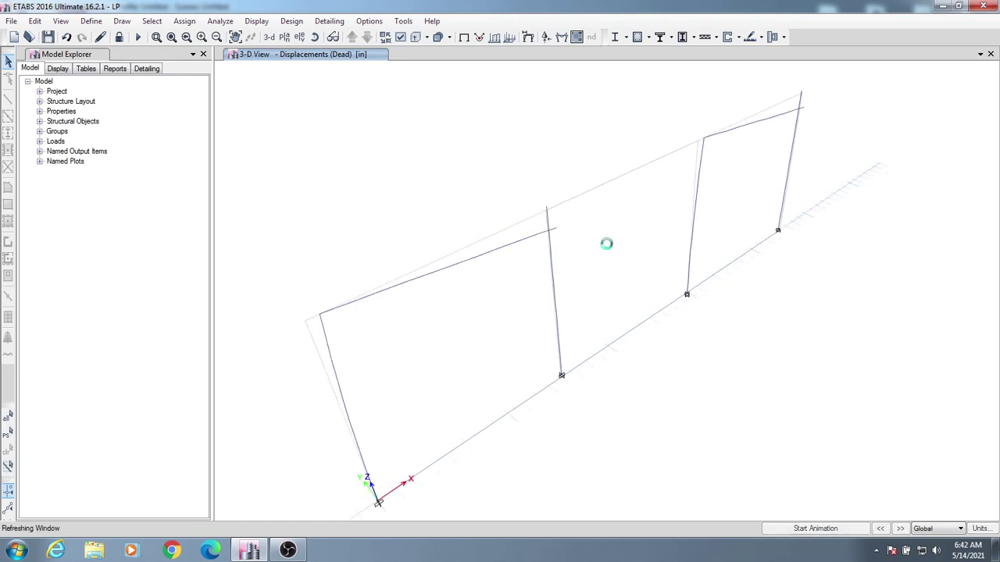
middle_drag(618, 248, 613, 250)
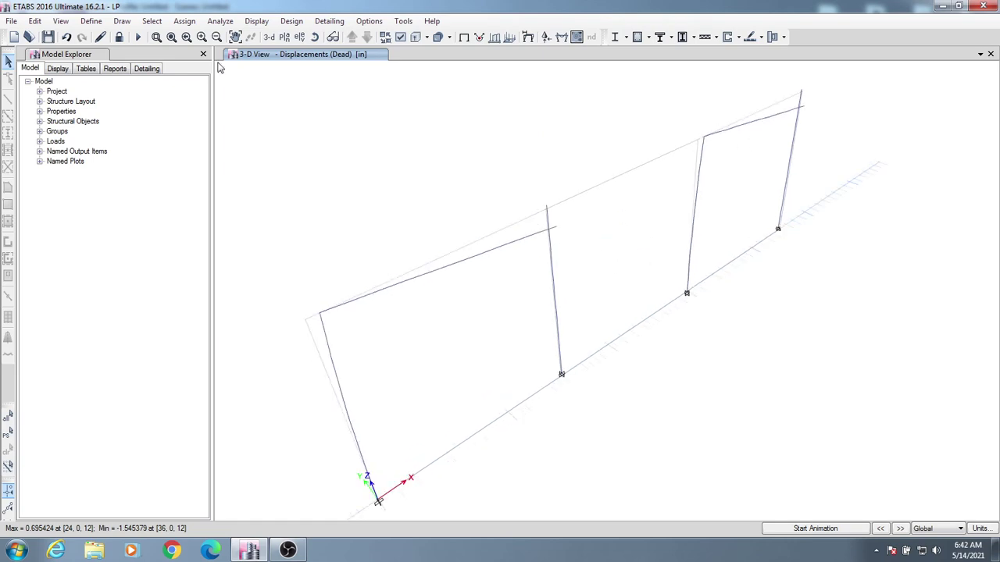
click(121, 41)
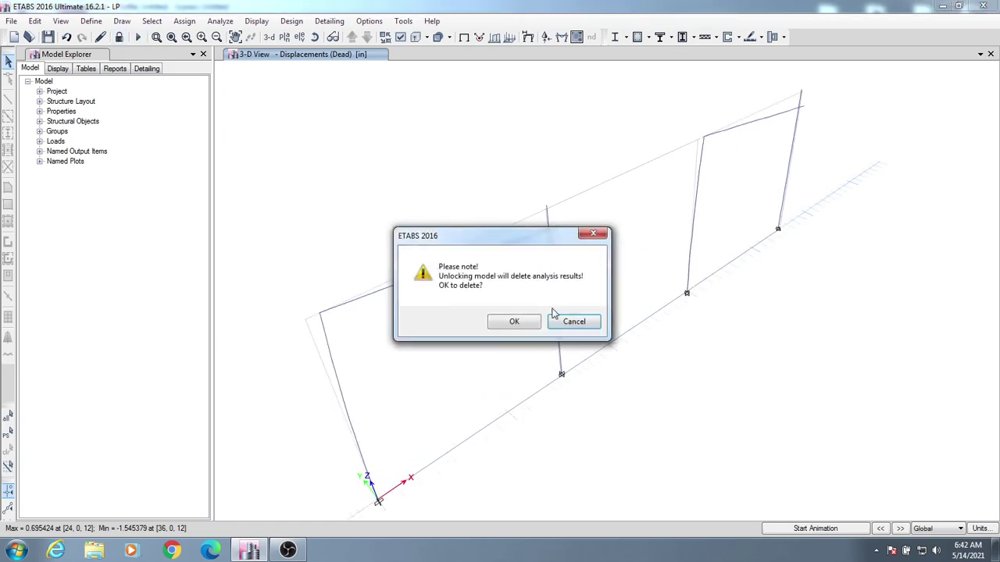
click(510, 319)
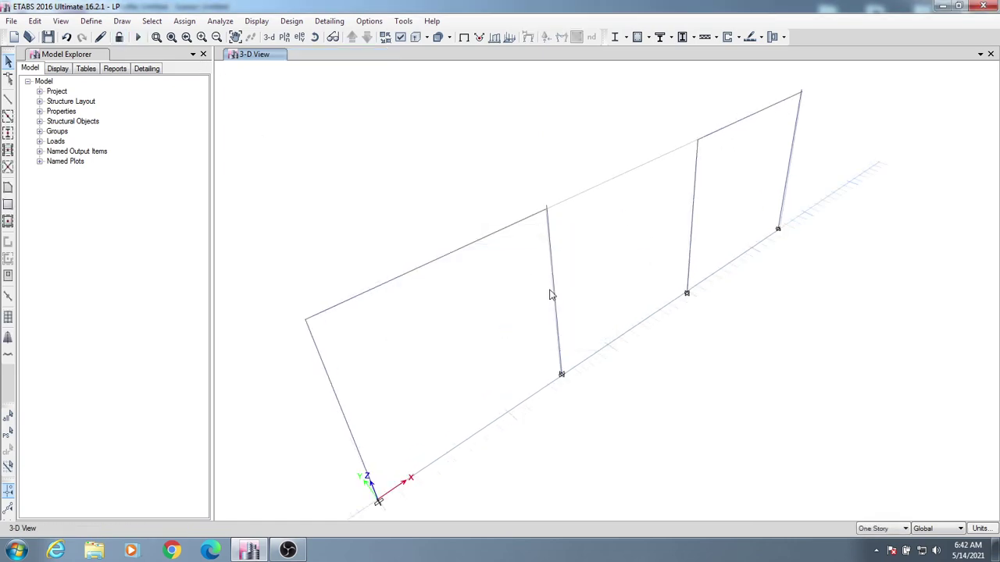
- Return to the Story1 plan view with all four columns in sight
click(284, 37)
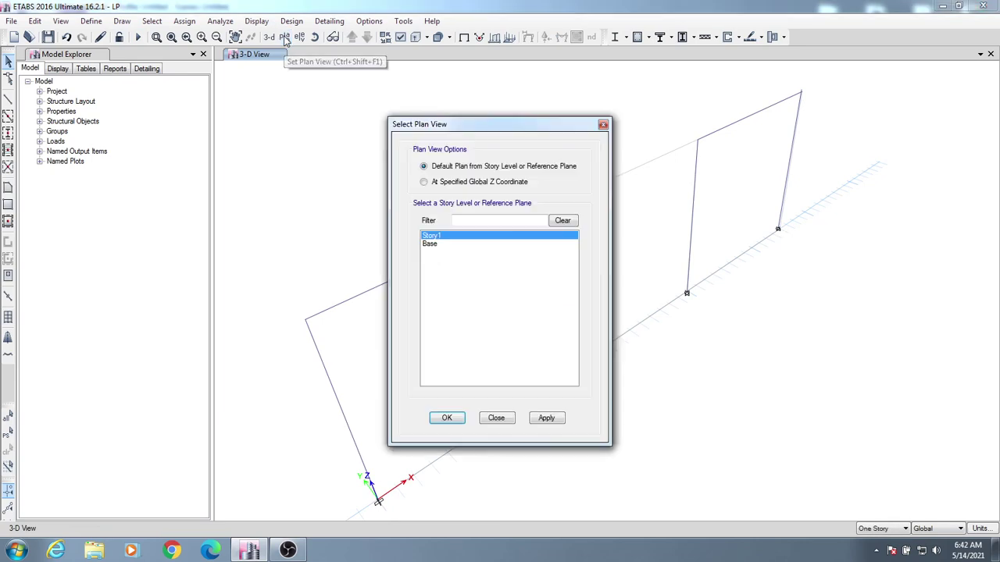
click(550, 419)
click(455, 419)
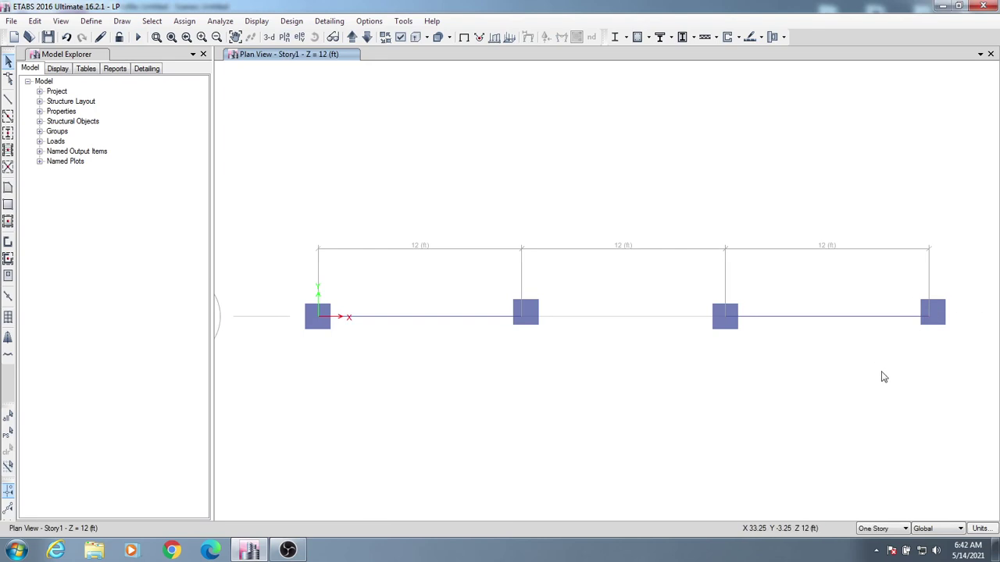
middle_drag(886, 379, 876, 379)
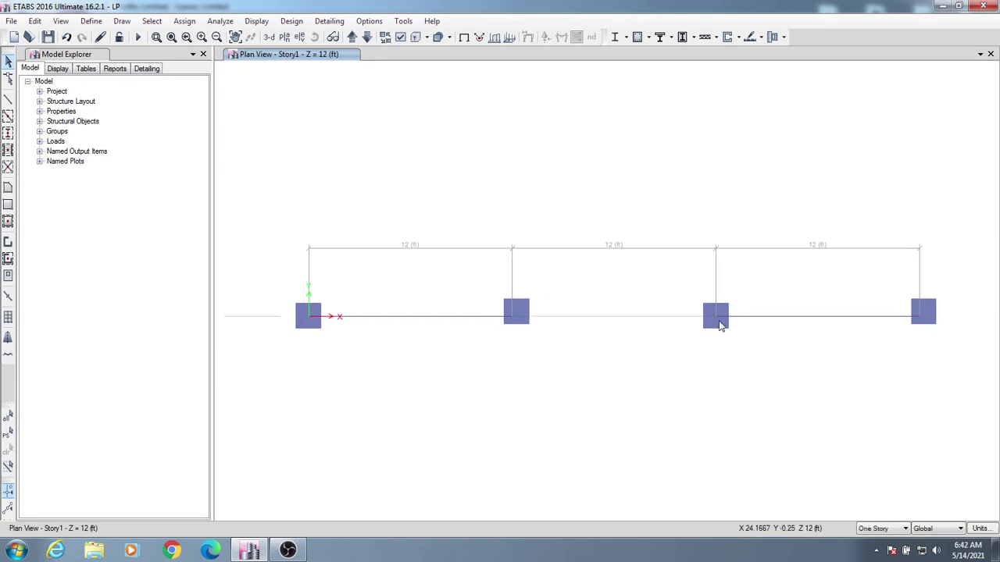
- Fix all six directions, U1 to U3 and R1 to R3, in the Link1 property and accept the link property assignment
click(184, 21)
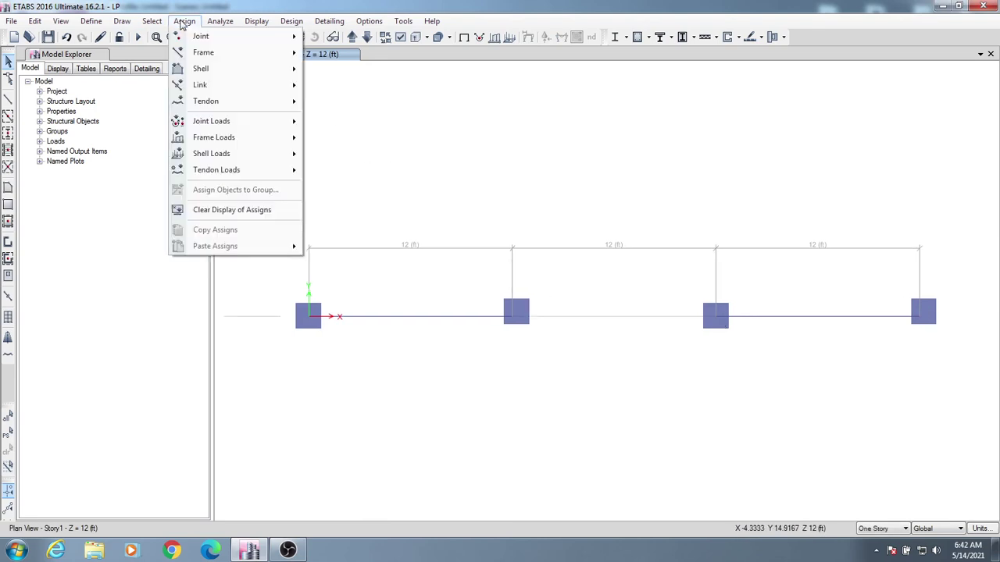
mouse_move(229, 90)
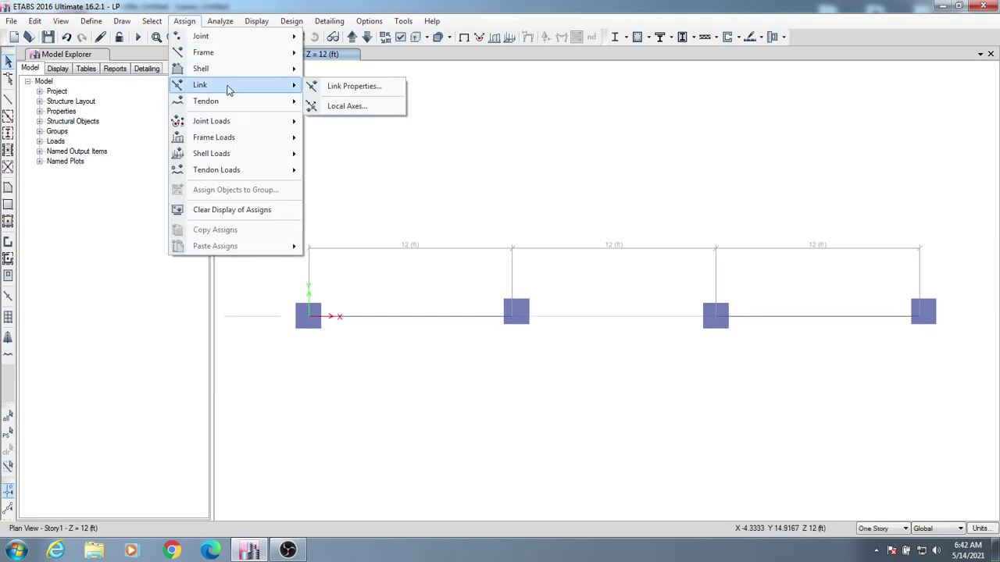
click(343, 86)
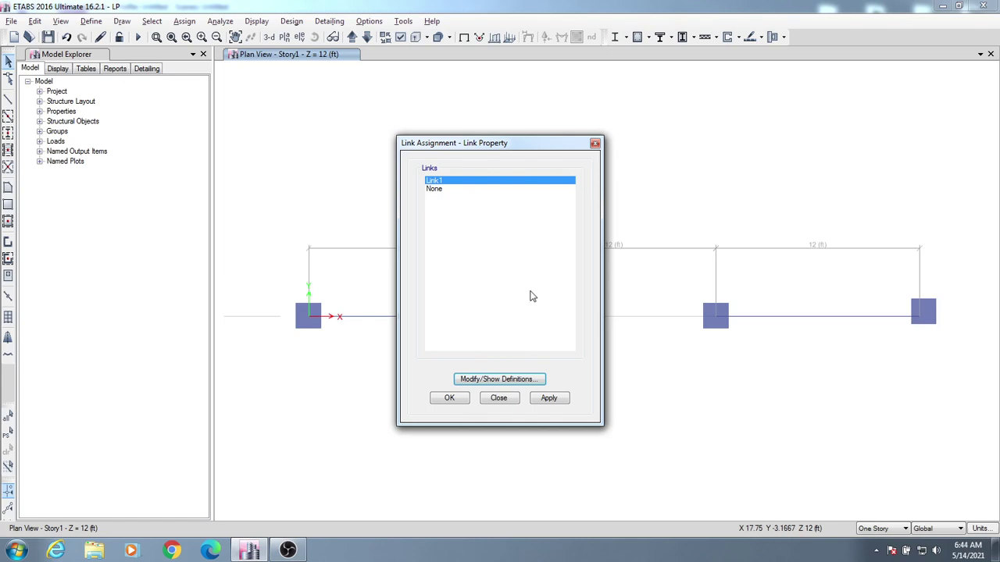
click(484, 379)
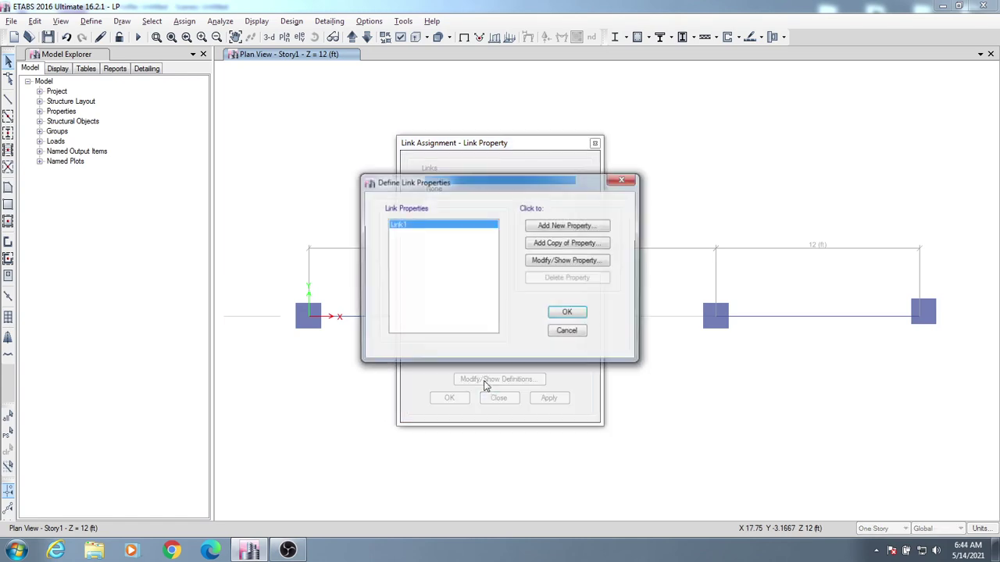
click(597, 261)
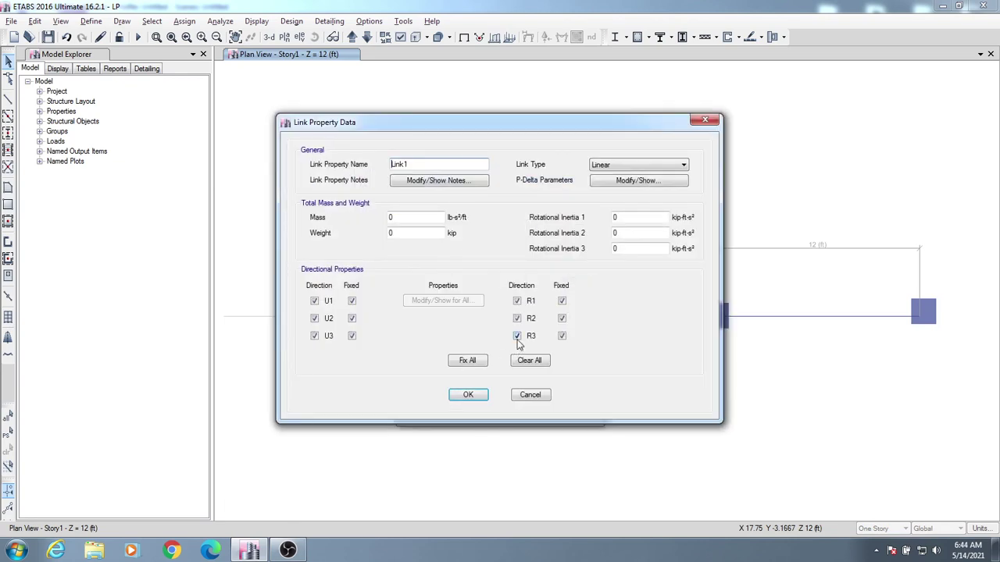
click(529, 361)
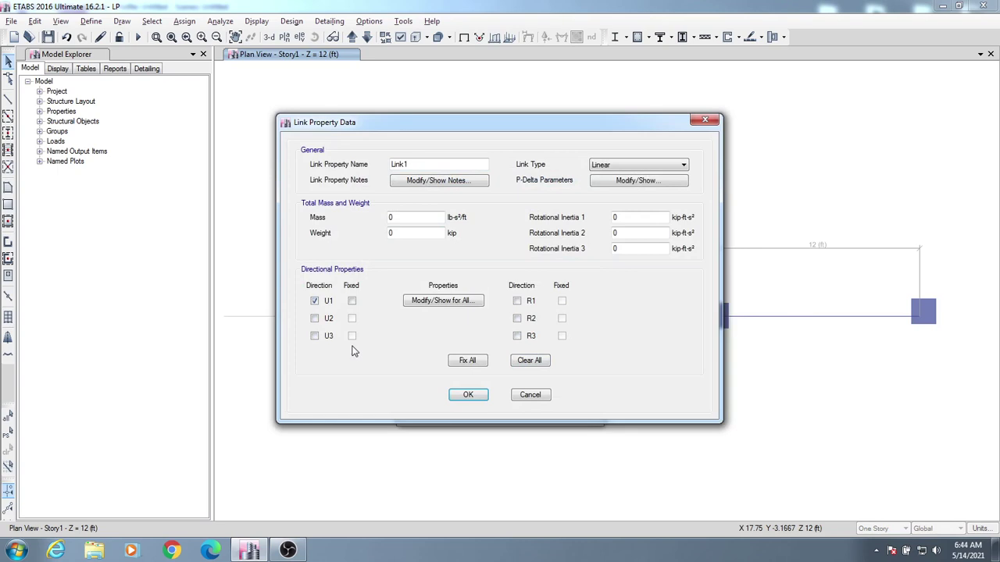
click(466, 362)
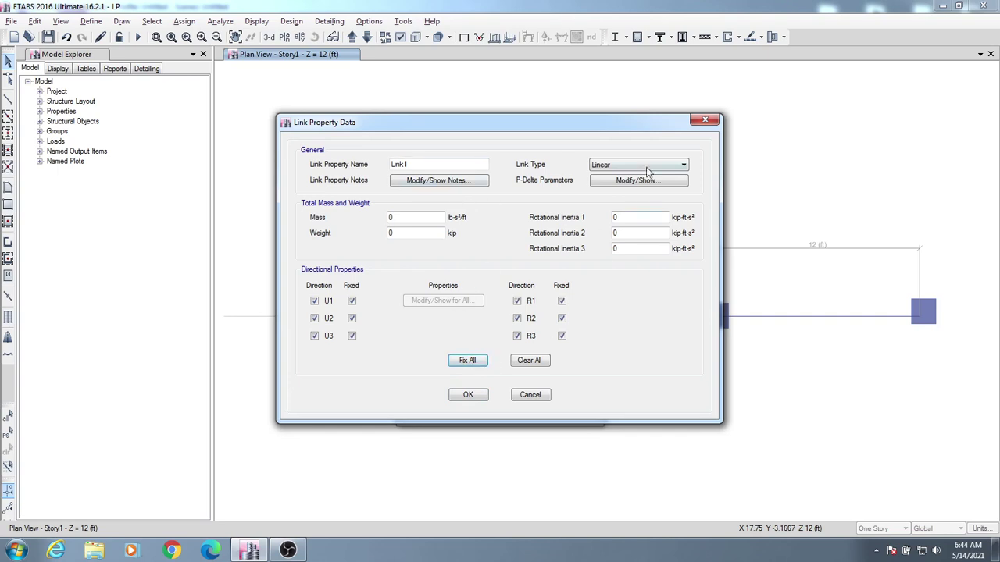
click(471, 396)
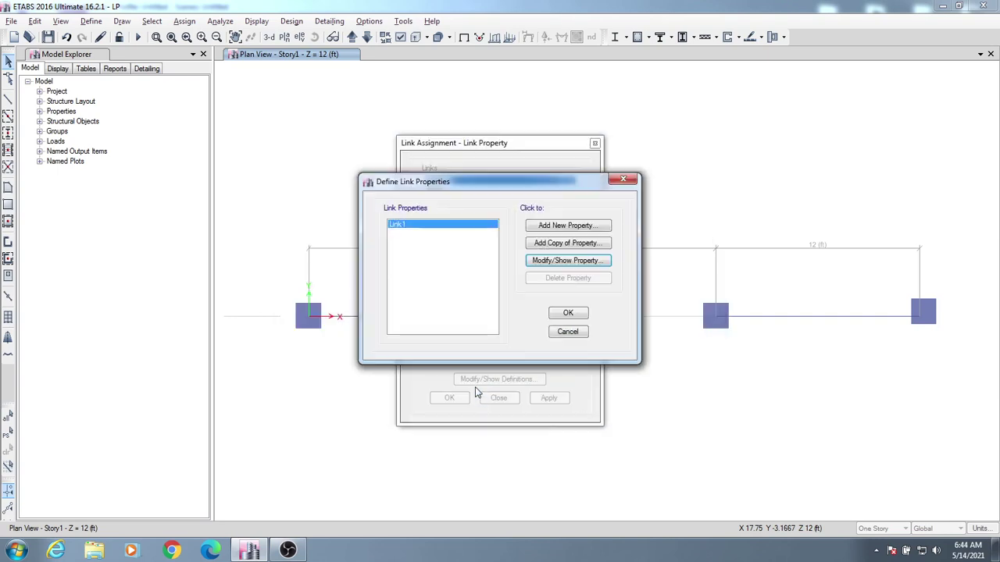
click(578, 317)
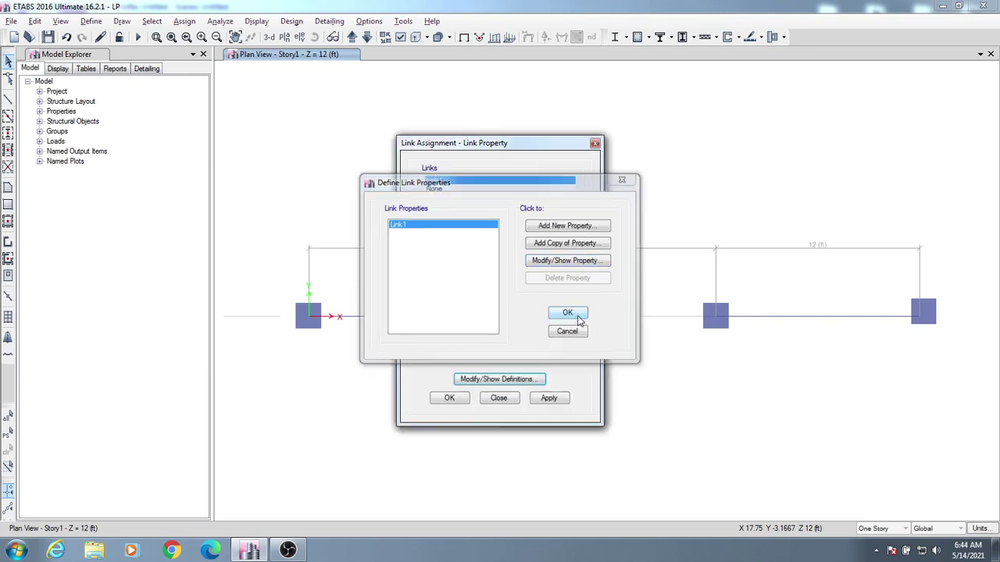
click(451, 401)
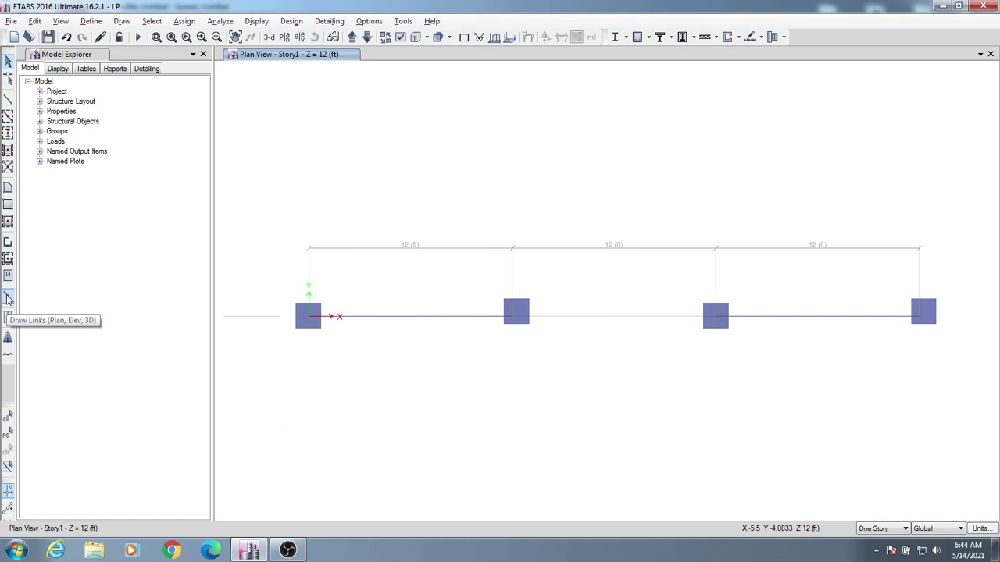
- Draw a link with property Link1 from the first beam's end at grid point B to the offset column's centre
click(8, 298)
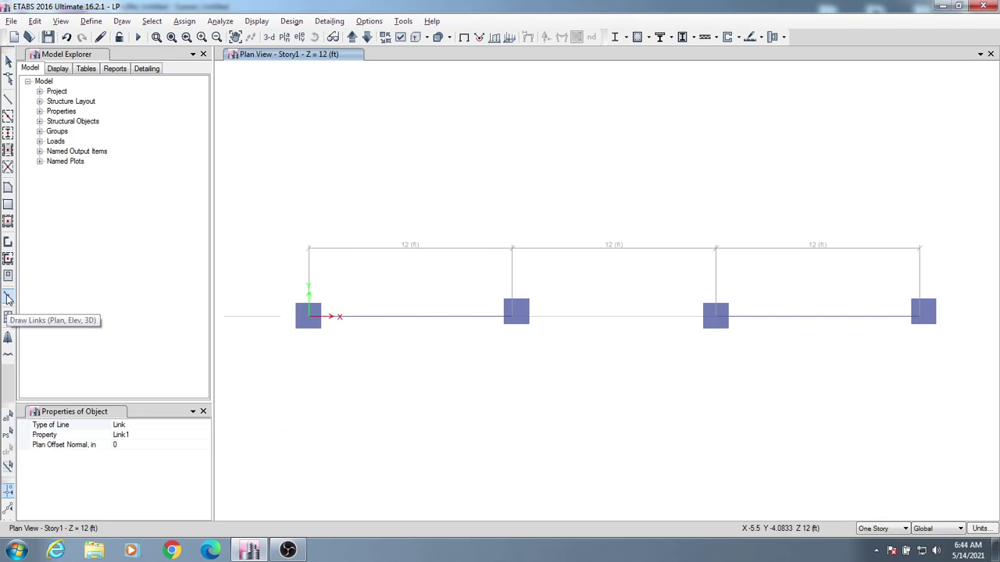
click(167, 435)
click(206, 438)
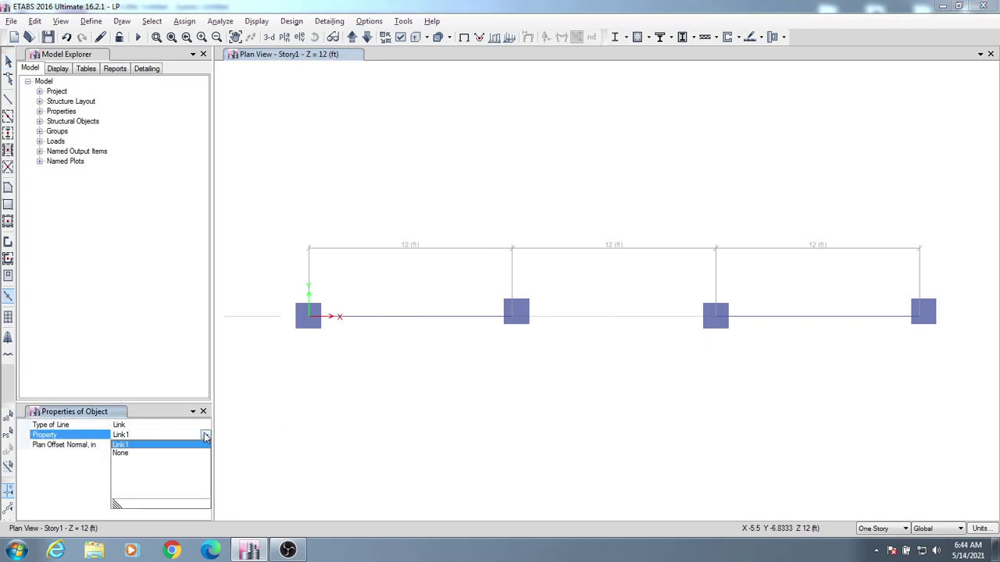
click(134, 446)
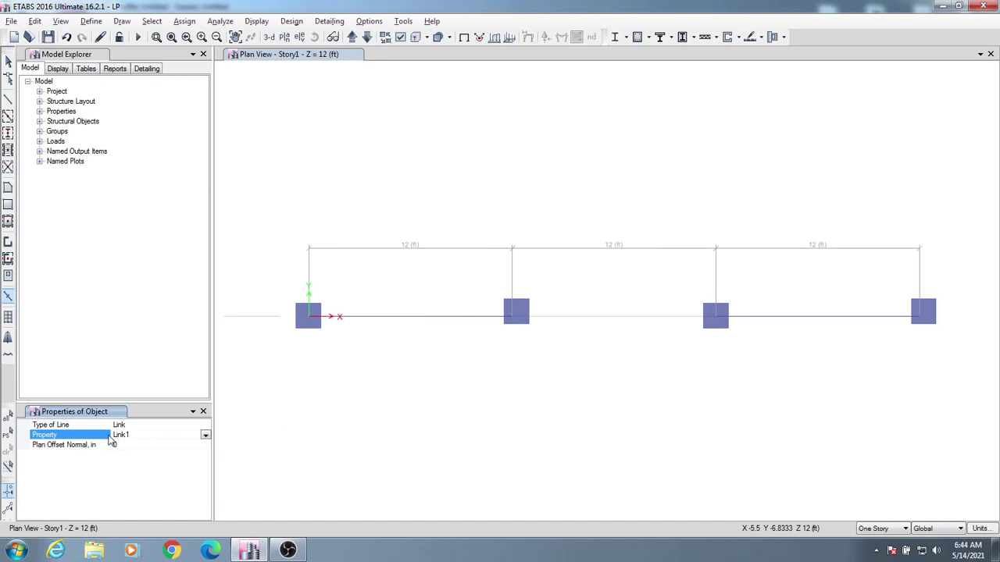
key(Escape)
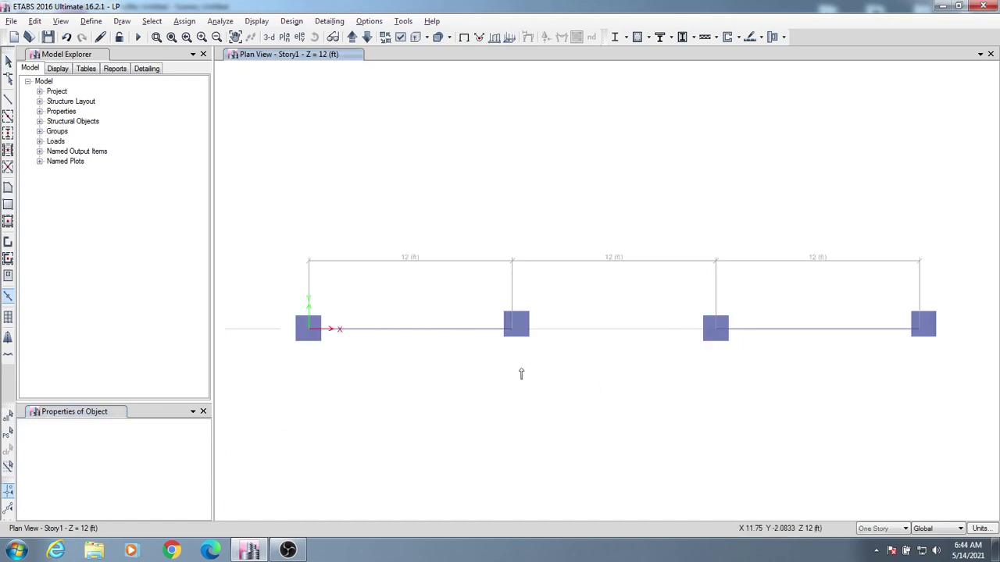
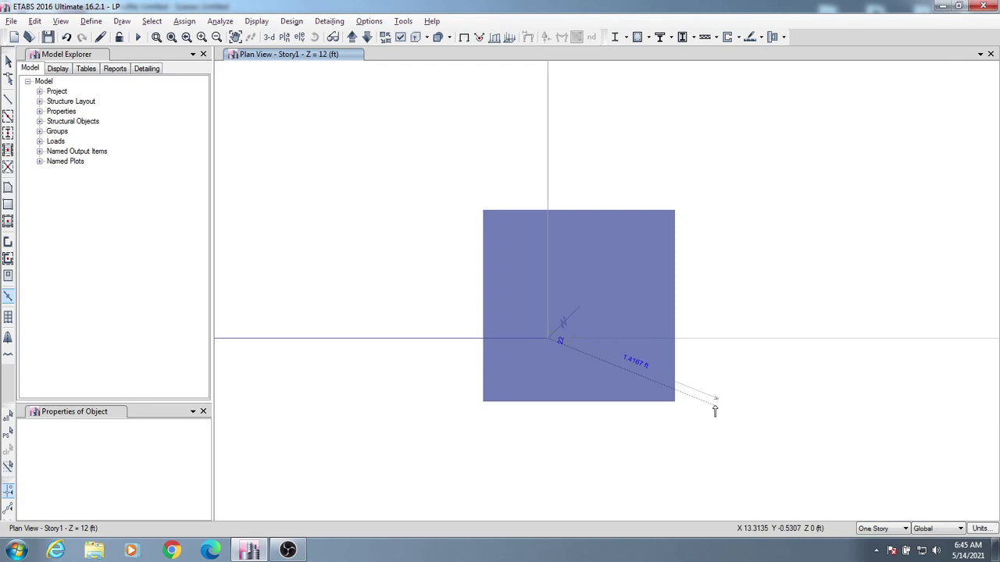
scroll(533, 329, up, 3)
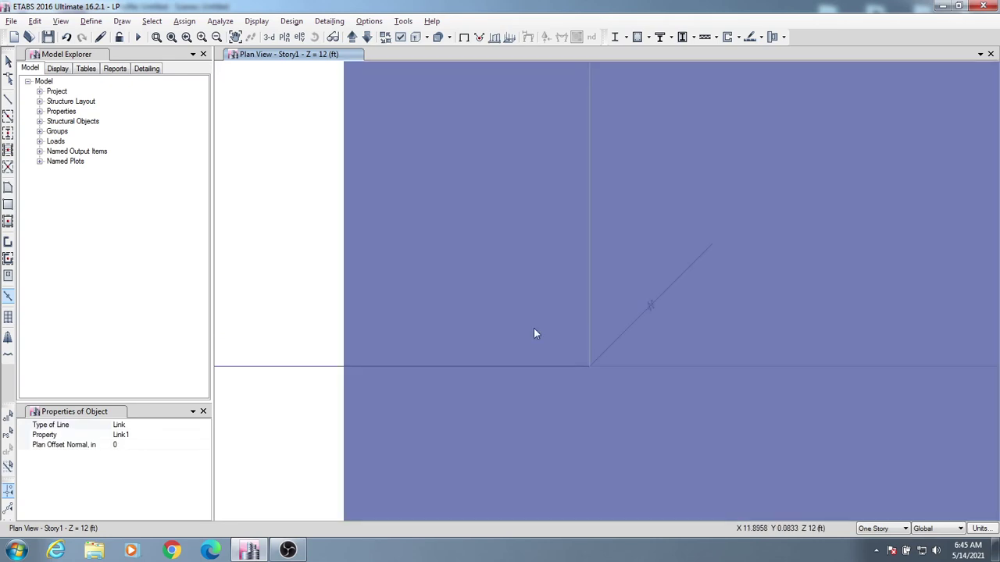
scroll(621, 203, up, 2)
key(Escape)
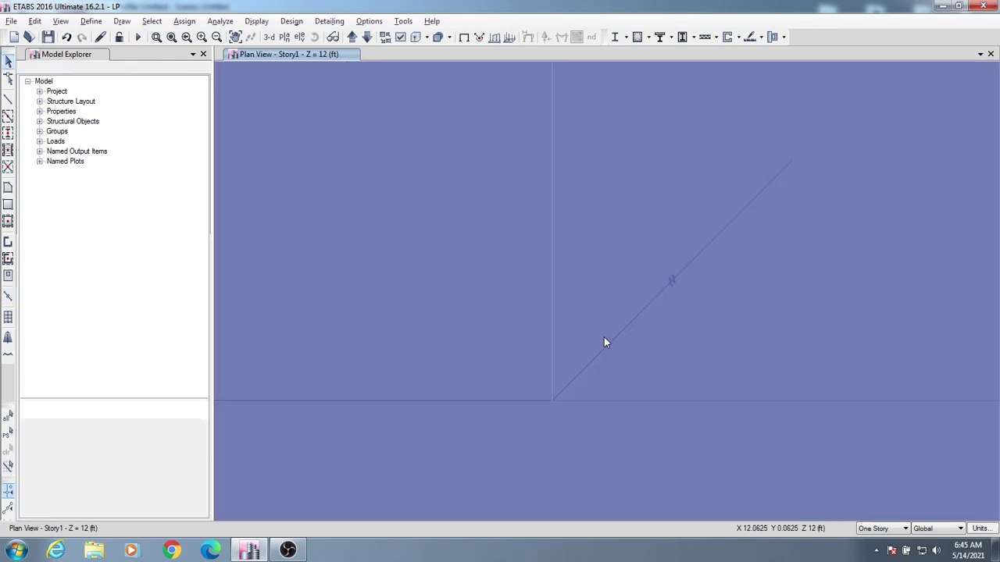
- Select the link's end joint at the offset column's centre and inspect it in the Story1 plan
middle_drag(667, 329, 653, 329)
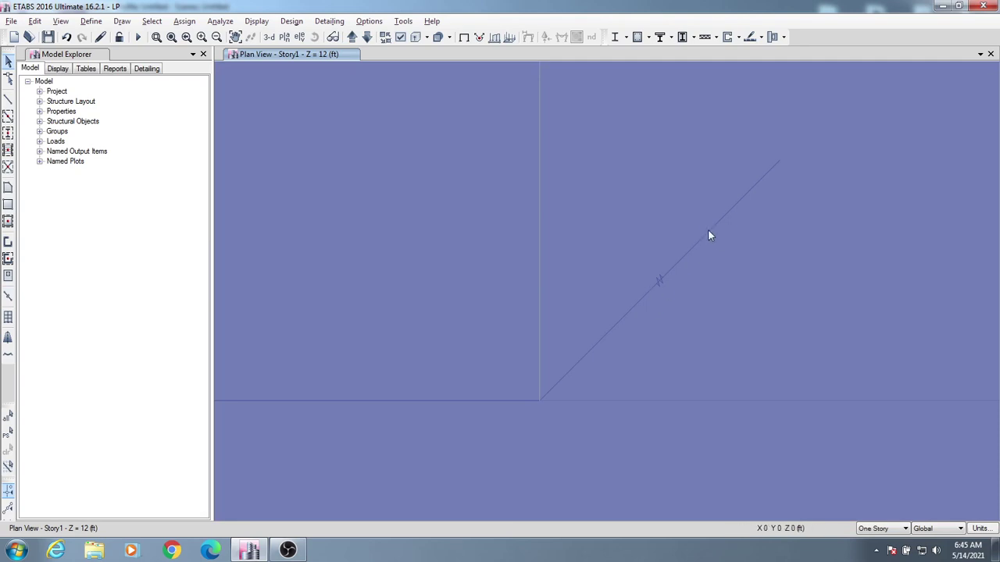
click(778, 162)
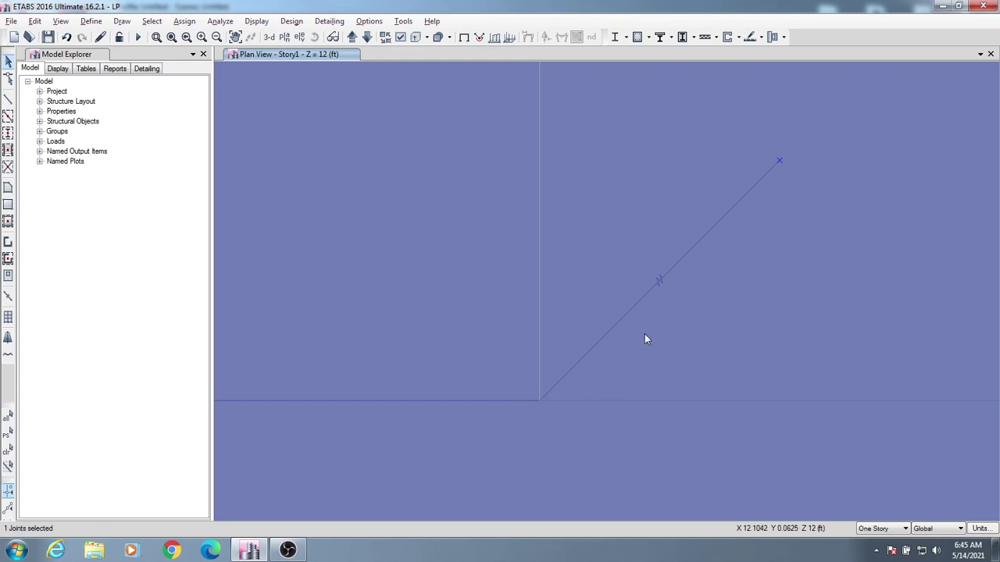
scroll(644, 339, down, 2)
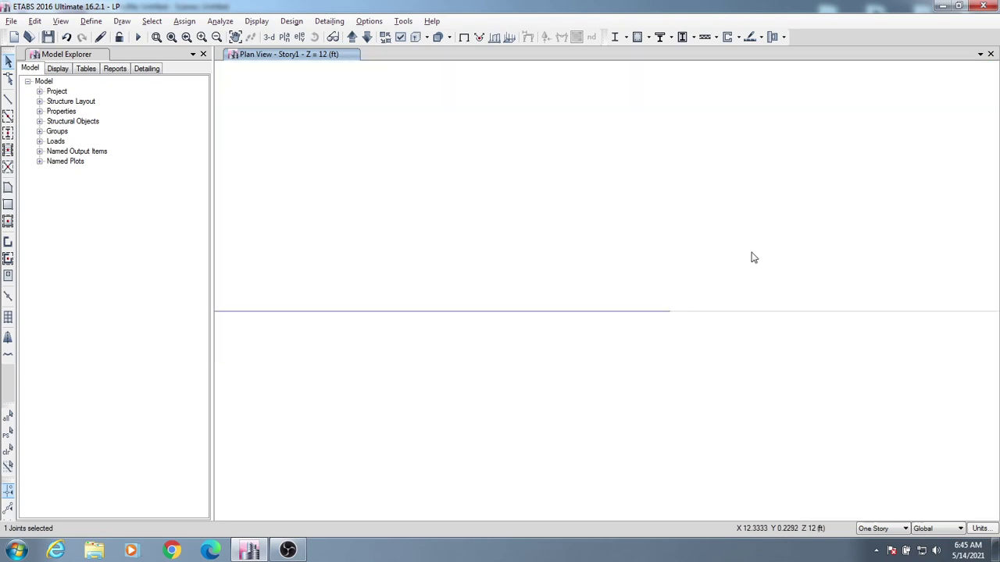
click(734, 251)
scroll(616, 324, down, 1)
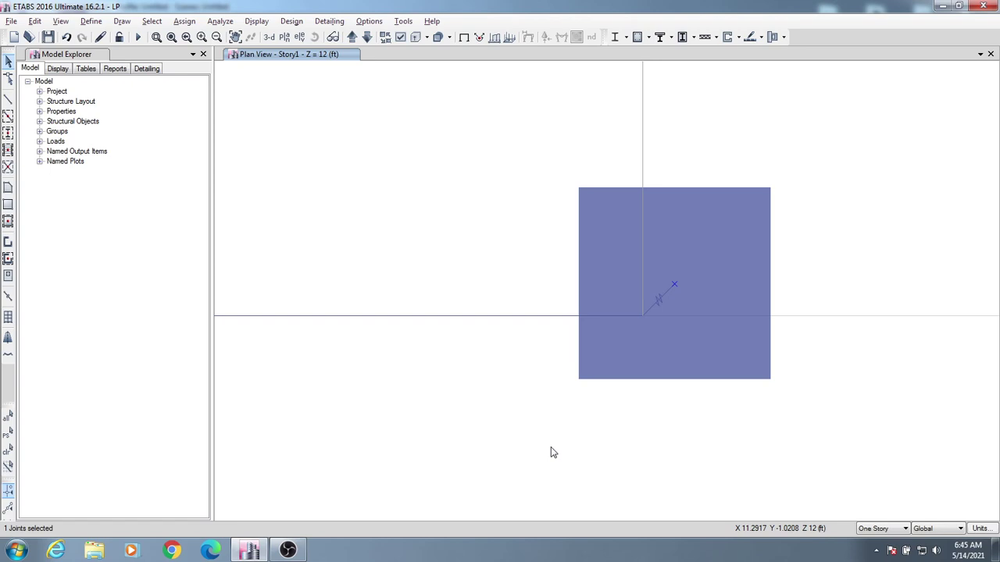
scroll(550, 447, down, 3)
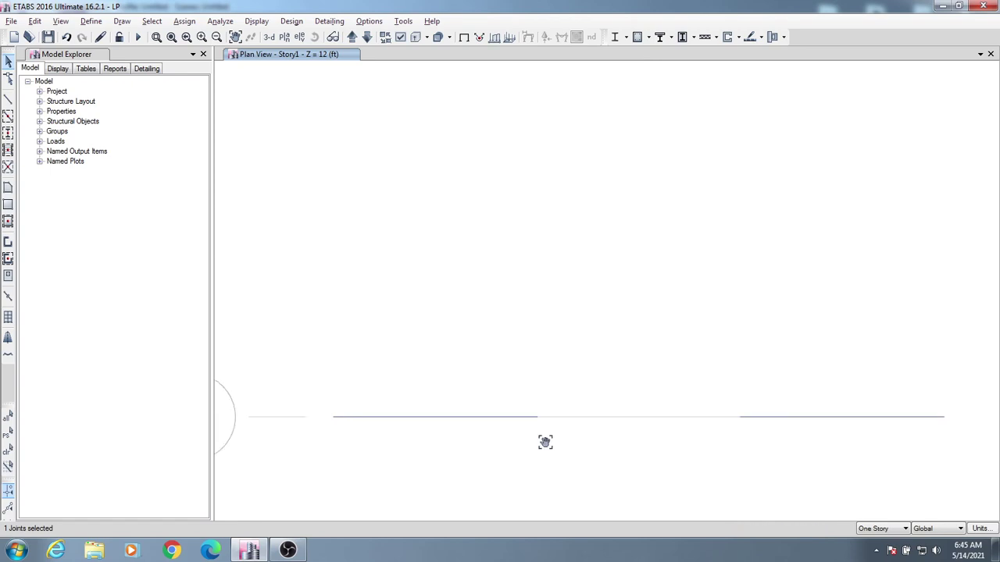
middle_drag(531, 282, 519, 249)
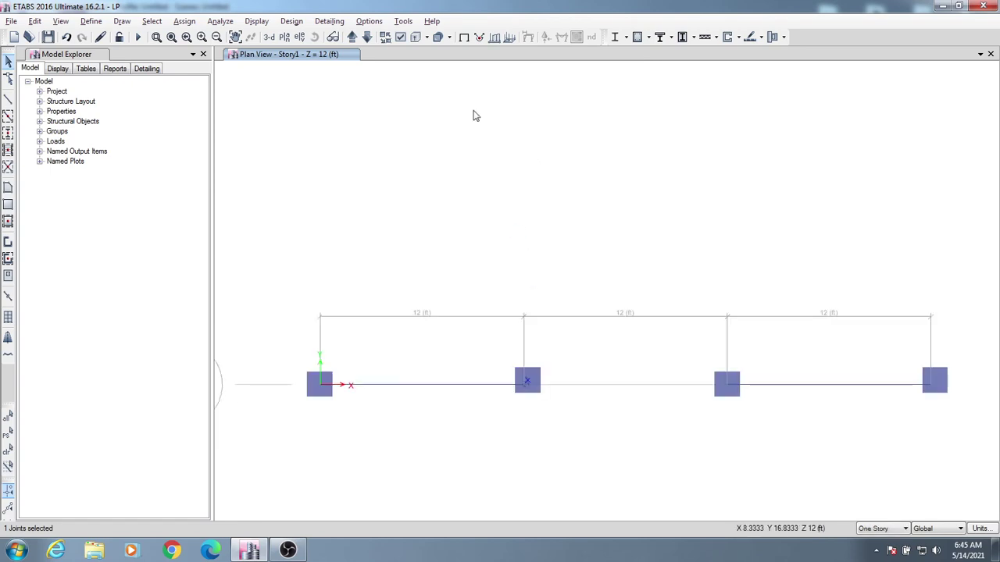
- Run the analysis in the 3D view and examine the dead-load joint displacements of the linked and unlinked frames
click(269, 37)
shift+middle_drag(475, 190, 442, 244)
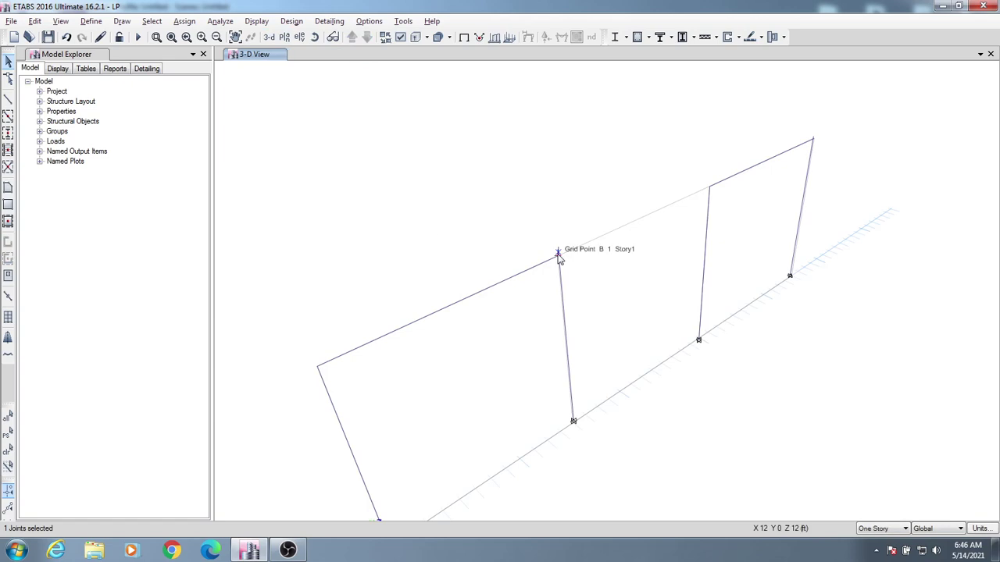
shift+middle_drag(549, 216, 543, 194)
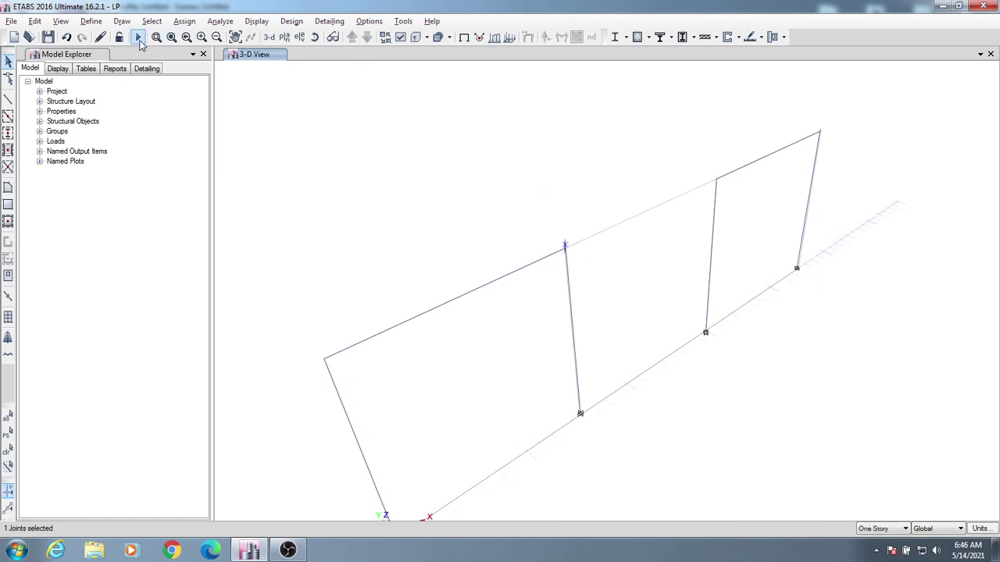
click(138, 37)
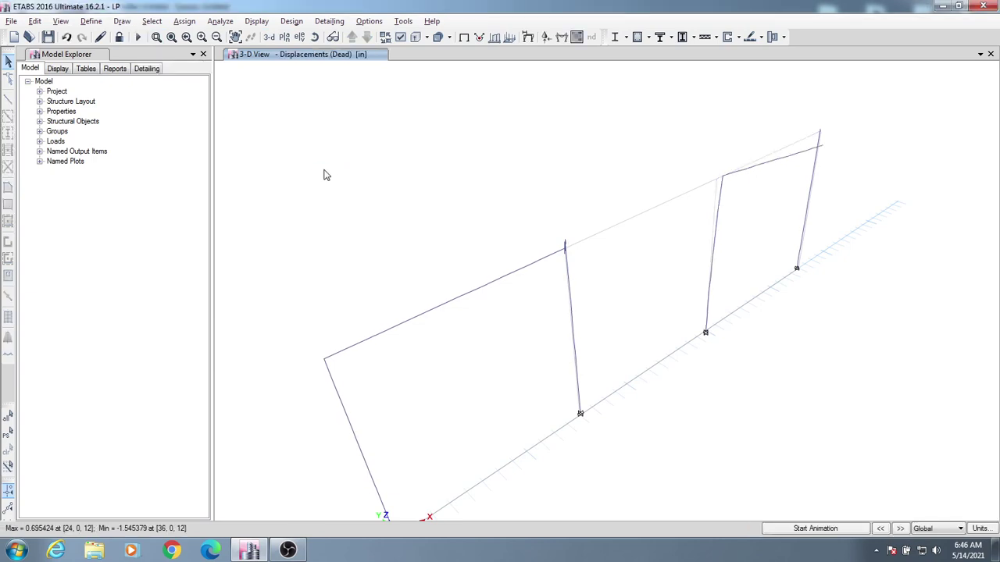
mouse_move(822, 149)
middle_drag(404, 395, 422, 370)
mouse_move(338, 336)
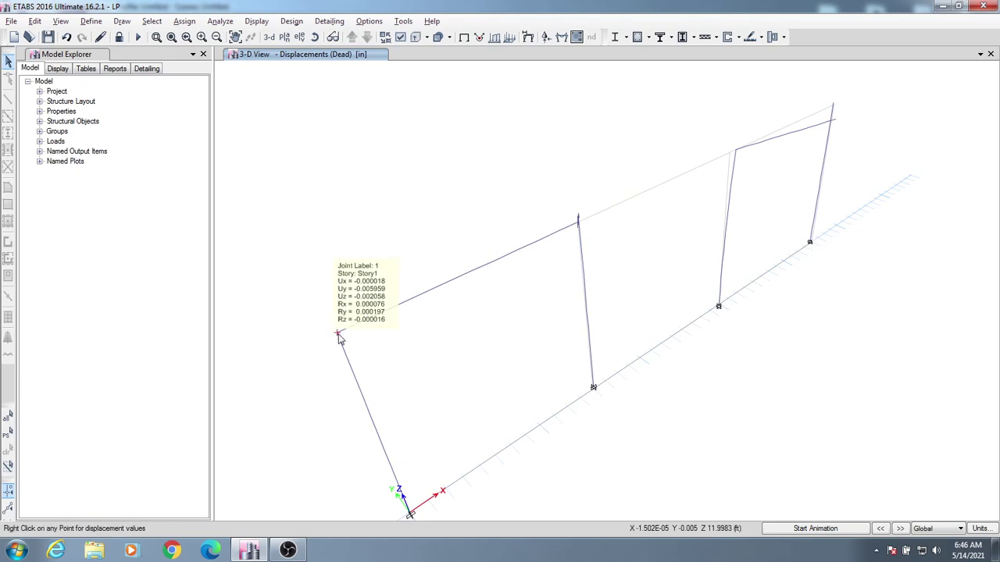
click(547, 415)
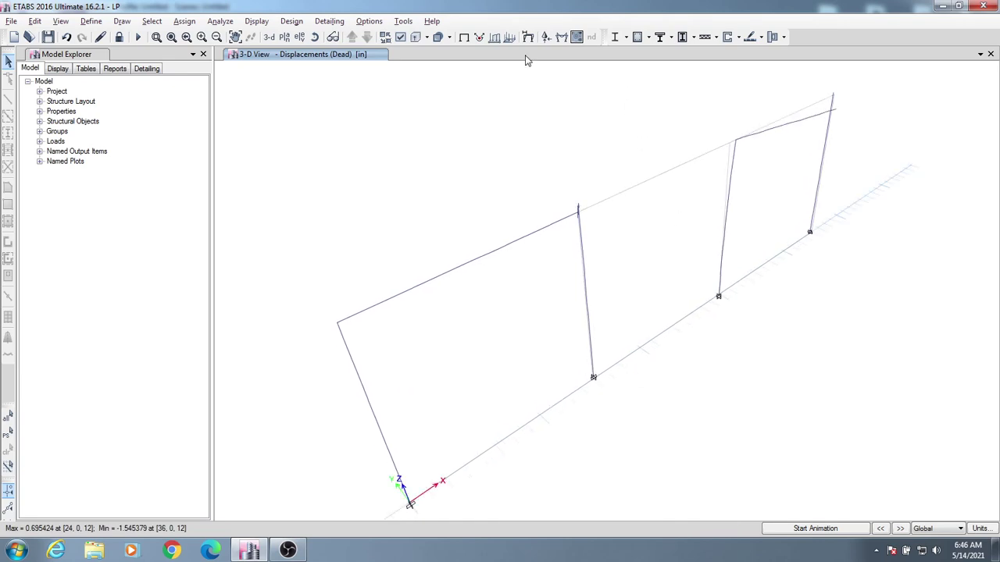
- Display the Dead case Fz support reactions as arrows and examine them at the column bases of both frames
click(543, 38)
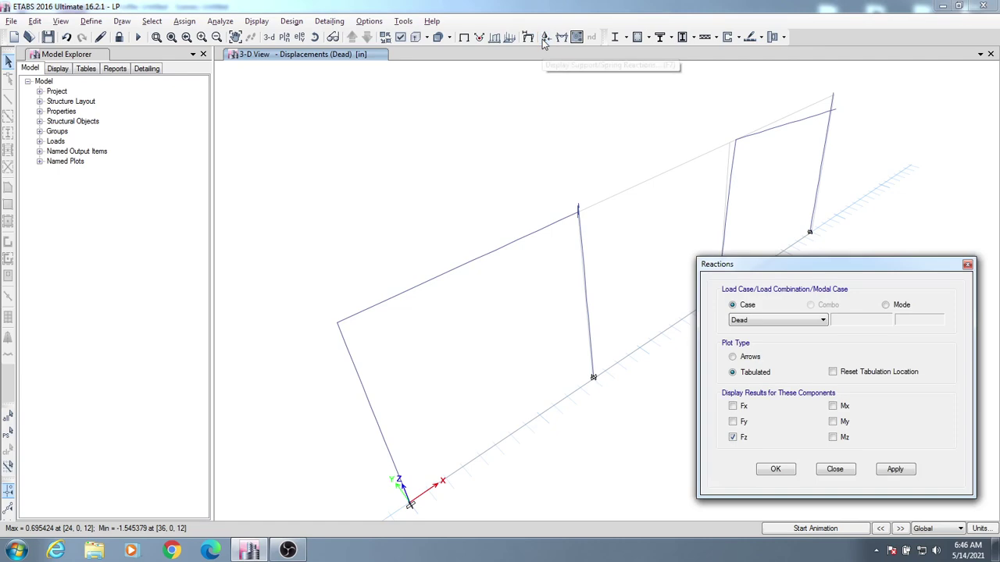
click(752, 360)
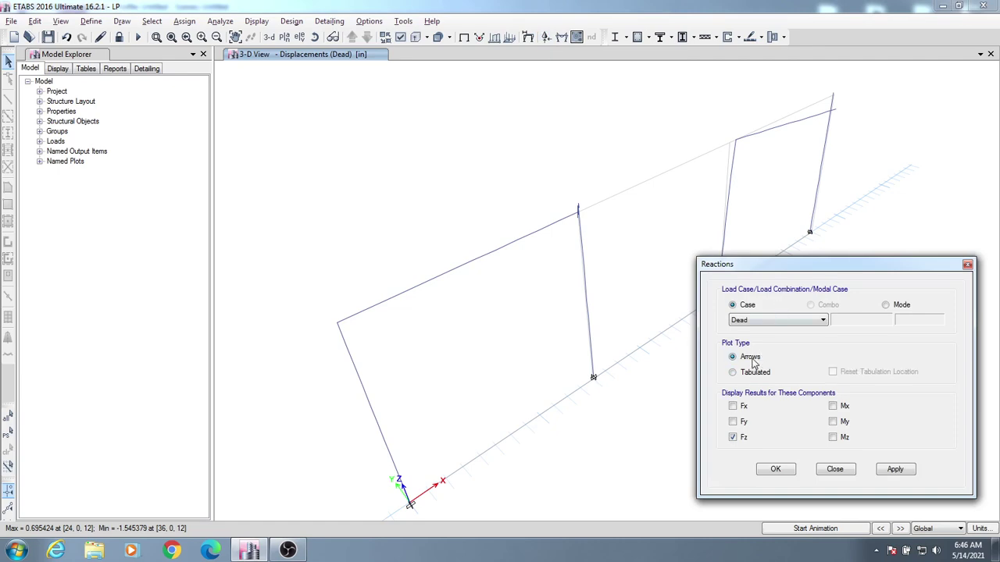
click(881, 470)
click(775, 469)
middle_drag(648, 435, 639, 416)
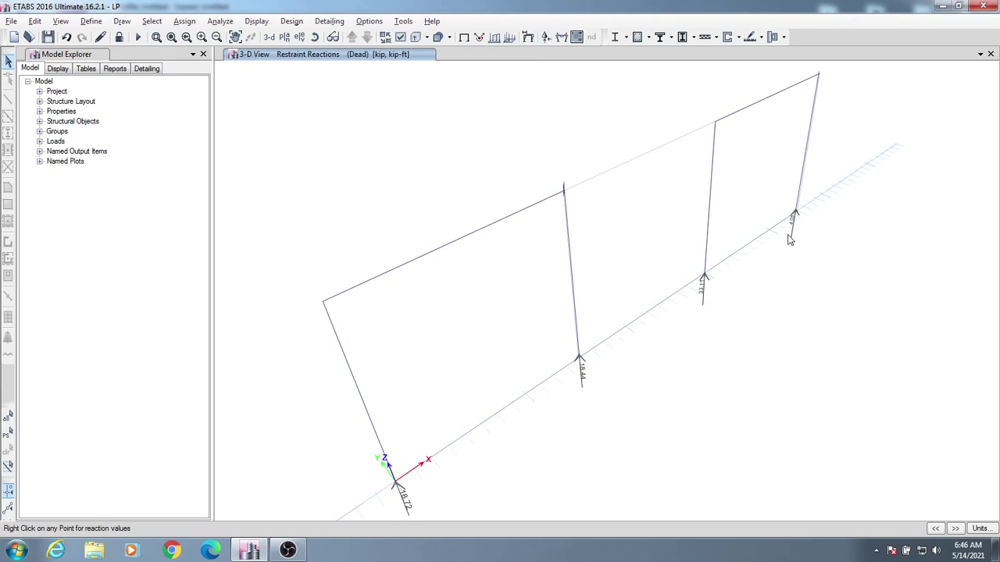
scroll(798, 231, up, 3)
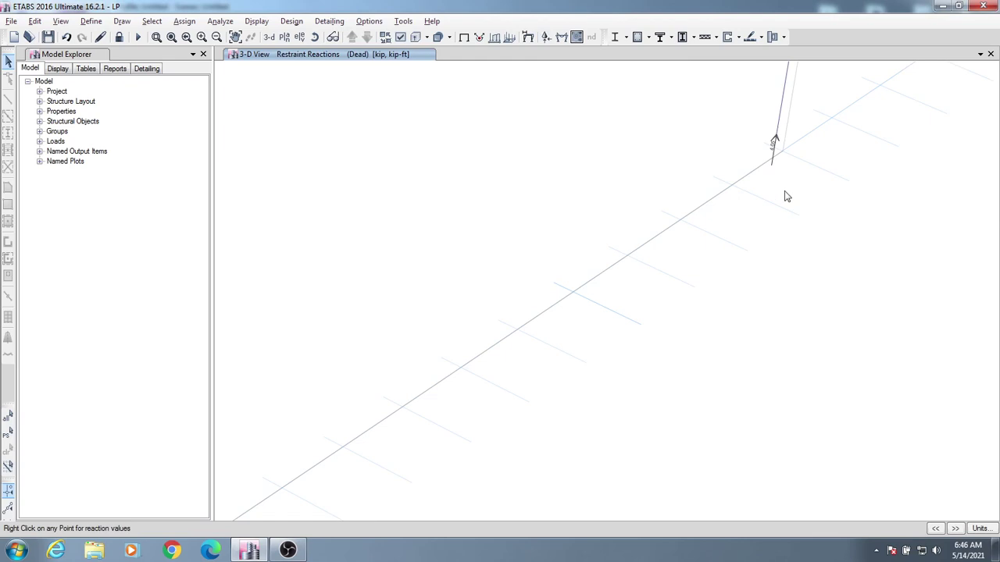
middle_drag(771, 161, 680, 364)
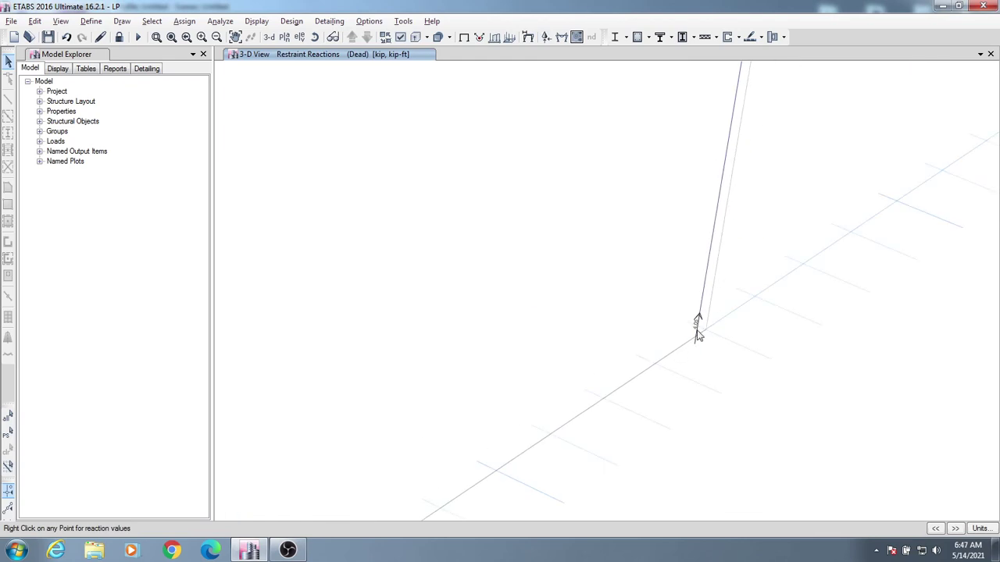
scroll(703, 321, down, 3)
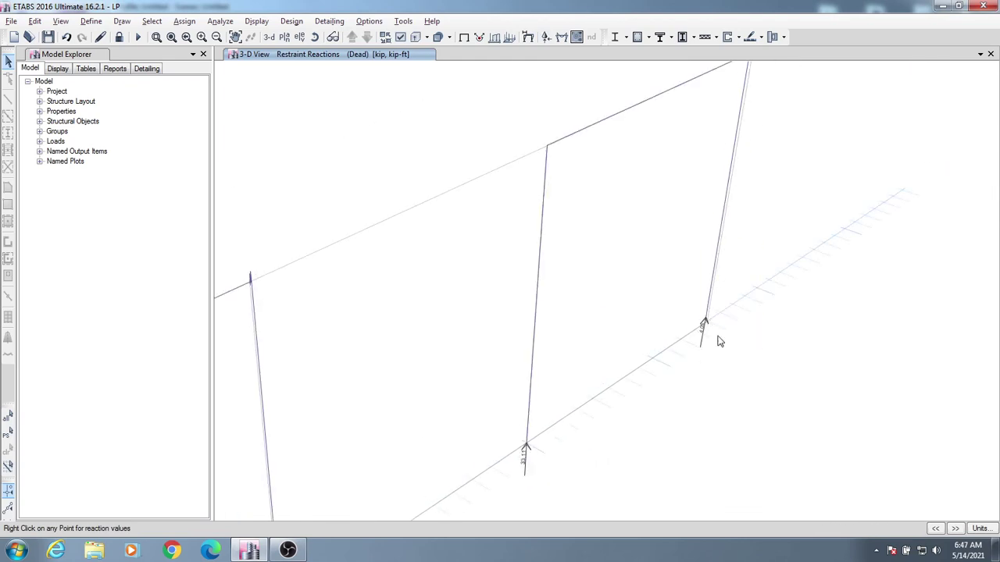
mouse_move(706, 330)
middle_down()
mouse_move(575, 428)
mouse_move(557, 420)
middle_up()
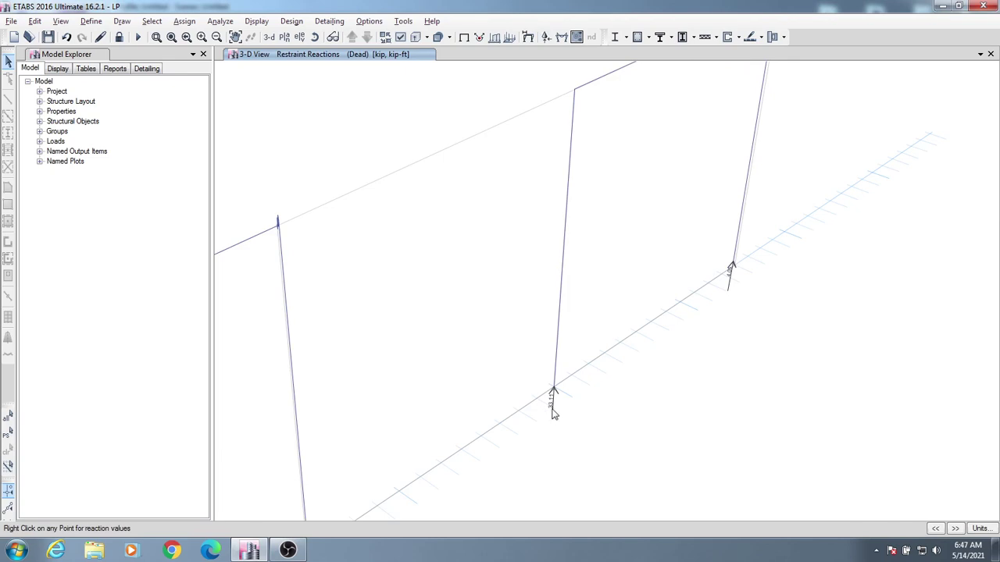
- Display the Dead case Shear 2-2 diagram on the frames with values at controlling stations and compare both portal frames
scroll(547, 422, down, 2)
shift+middle_drag(524, 442, 447, 452)
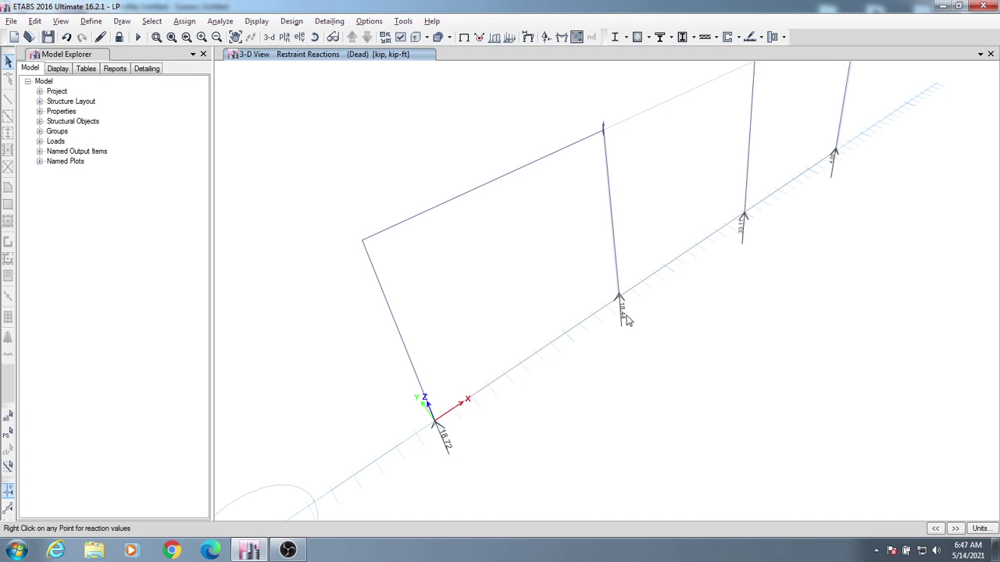
scroll(627, 320, down, 3)
shift+middle_drag(639, 335, 623, 161)
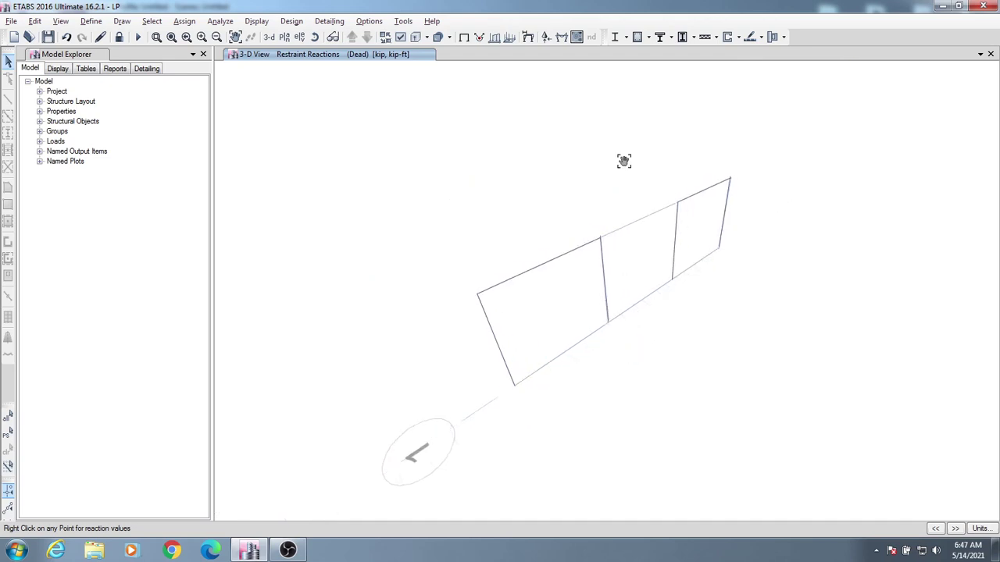
click(561, 37)
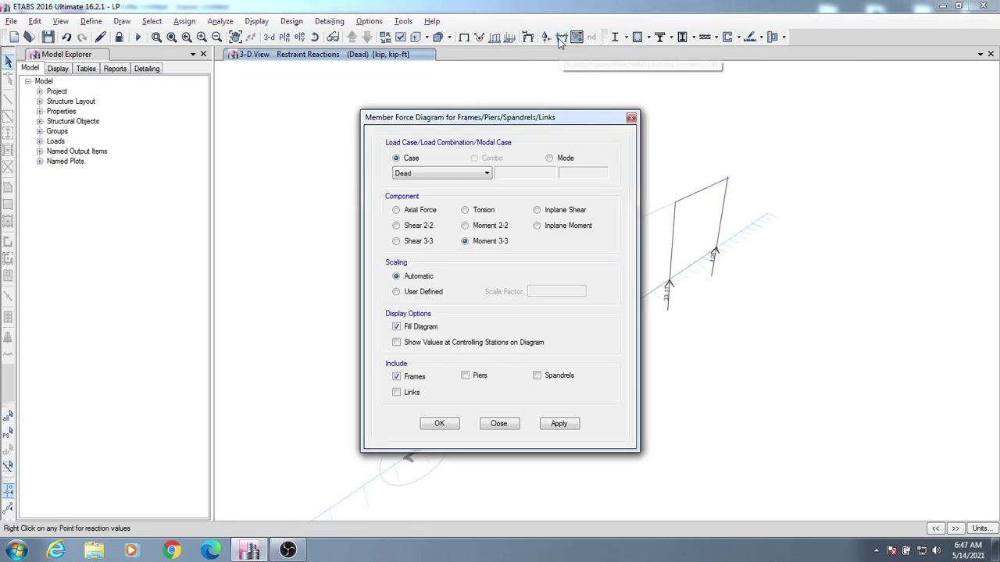
drag(495, 121, 235, 90)
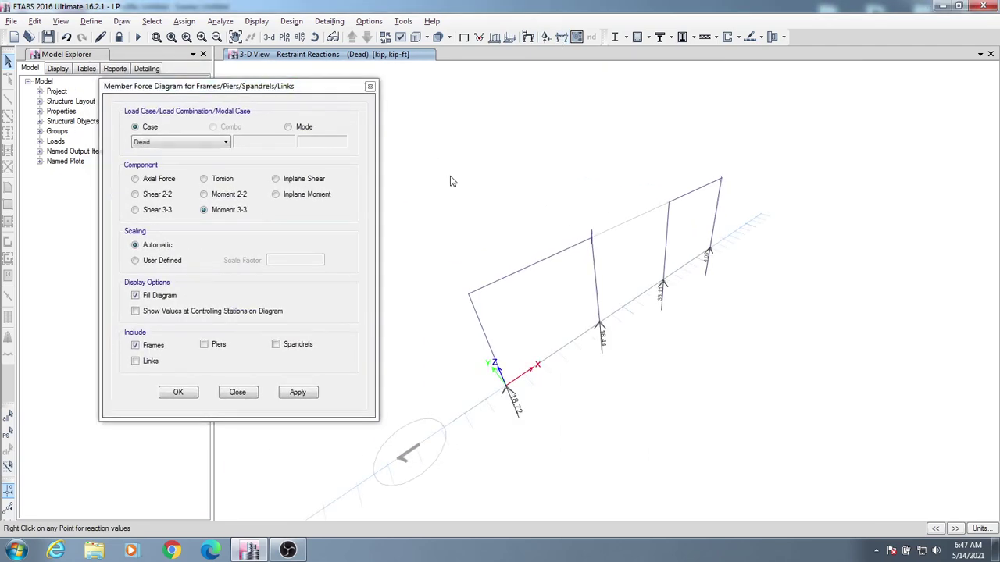
click(144, 196)
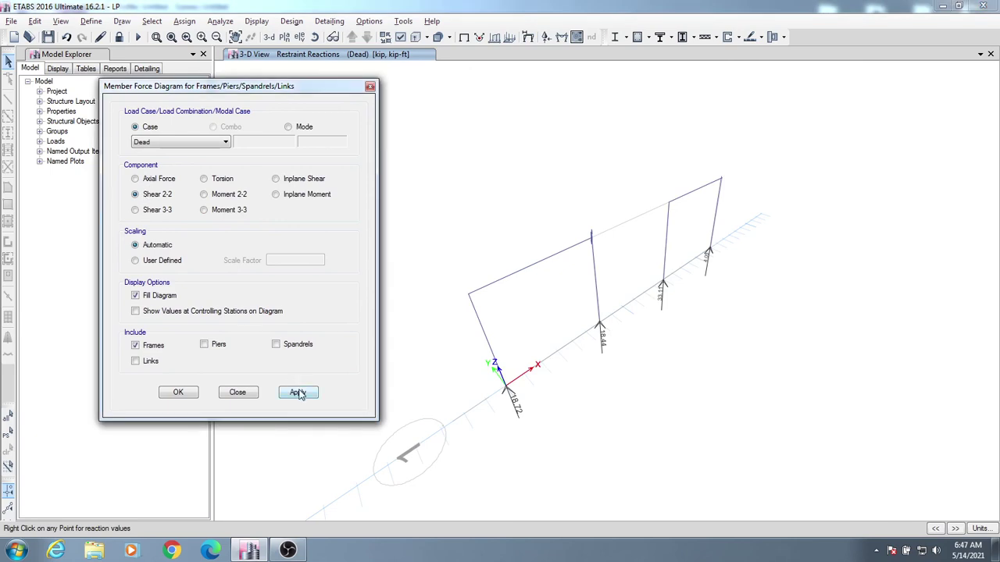
click(208, 312)
click(298, 392)
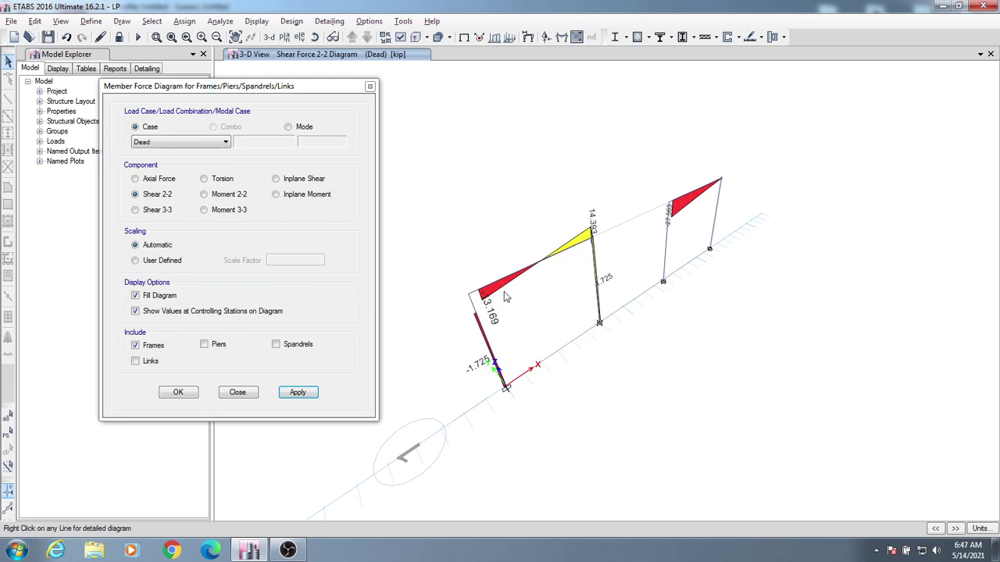
- Display the Dead case Moment 3-3 diagram and examine the beam and column moments of the linked and unlinked frames
click(212, 212)
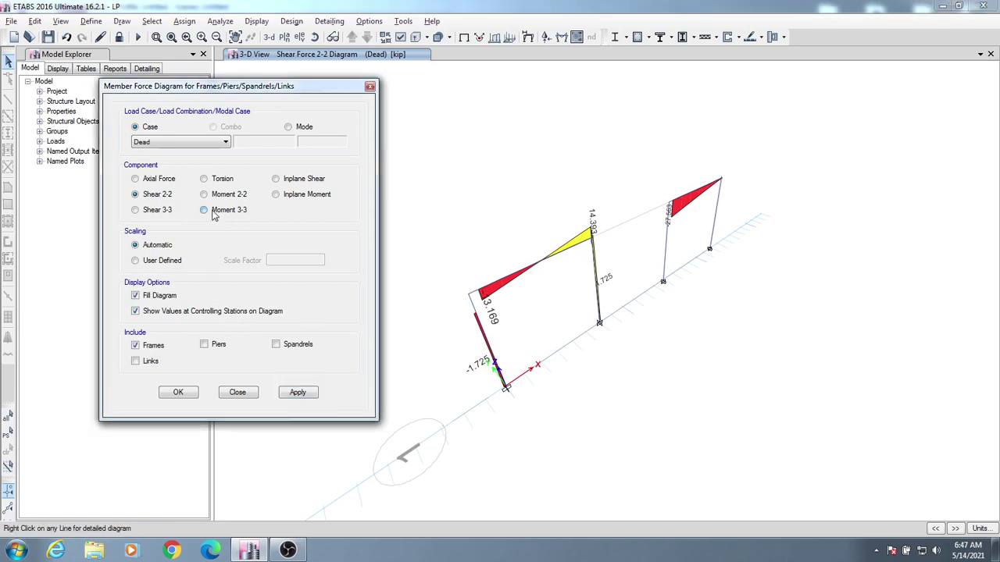
click(214, 215)
click(294, 397)
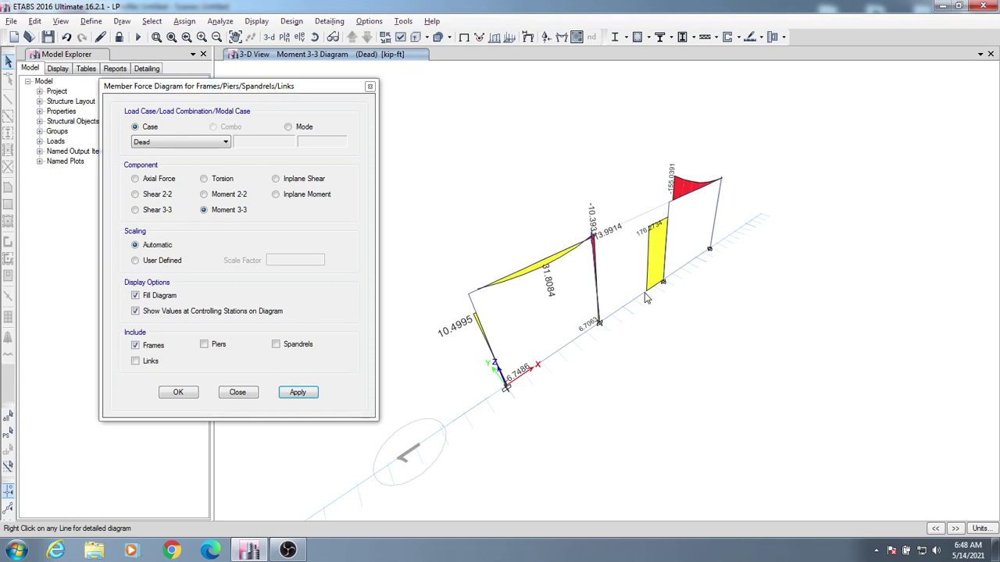
click(664, 252)
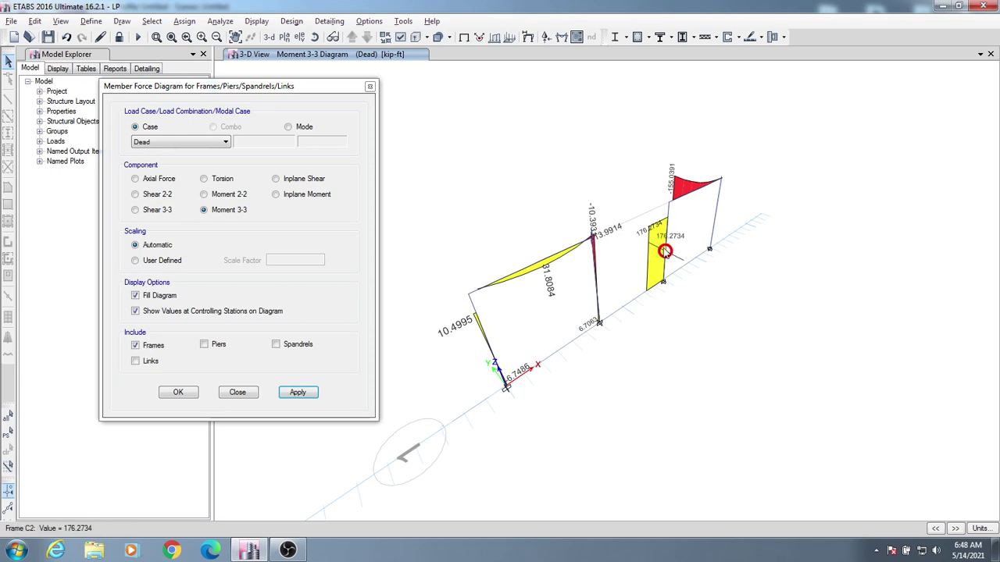
click(716, 214)
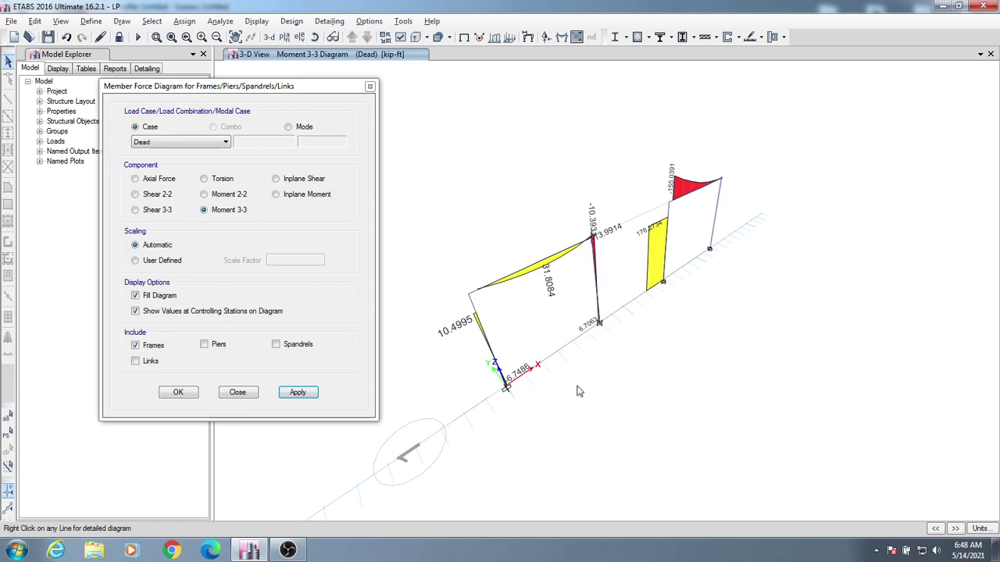
click(237, 392)
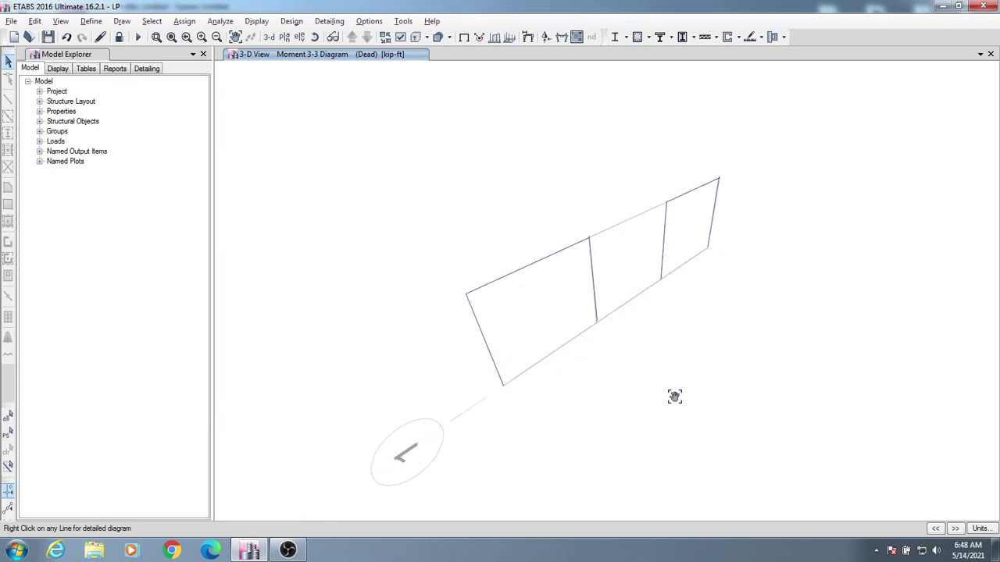
middle_drag(674, 396, 669, 399)
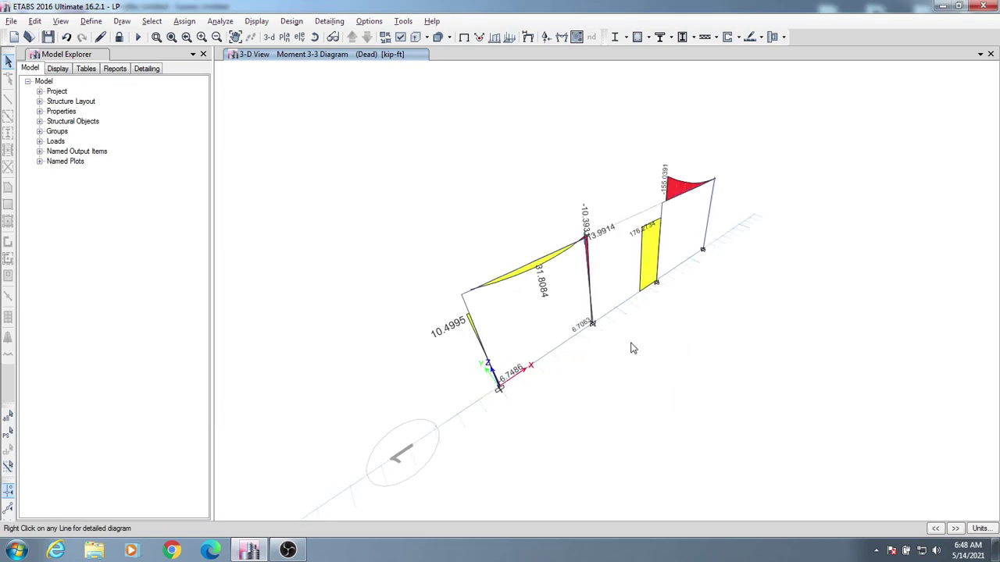
scroll(610, 266, up, 2)
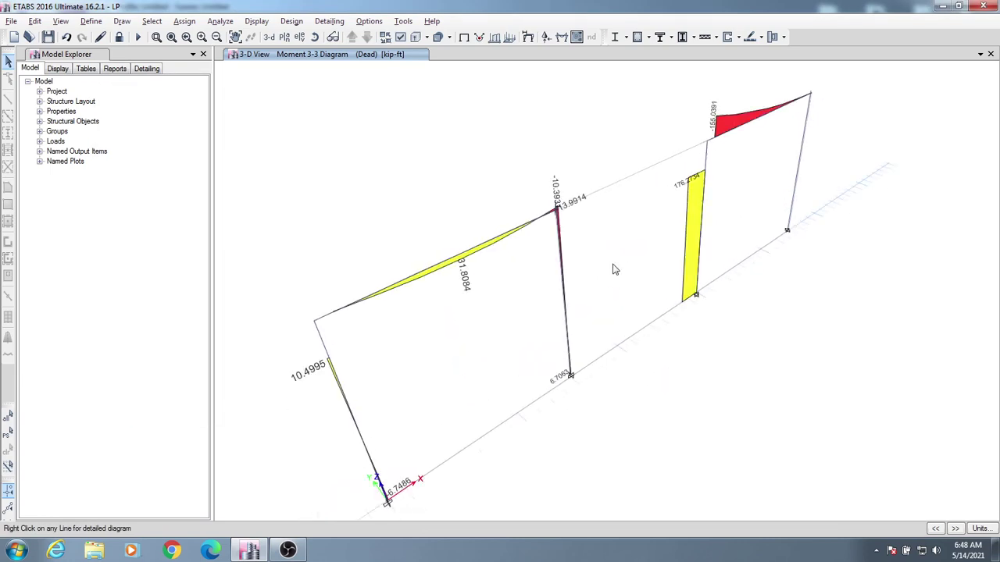